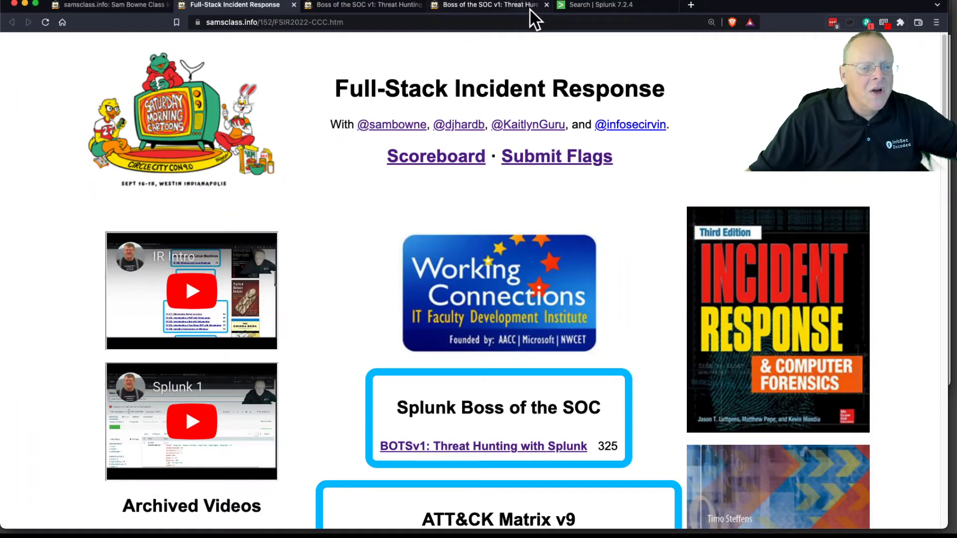
Close the duplicate Boss of the SOC page and show the Level 2 Identifying Threat Actors challenges in the remaining one.
{"action": "left_click", "coordinate": [546, 5]}
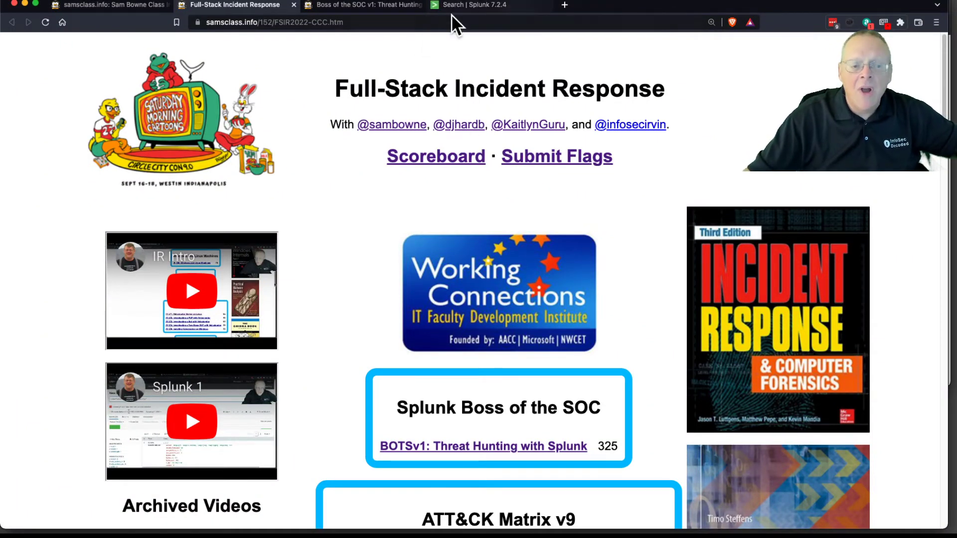
{"action": "left_click", "coordinate": [414, 6]}
{"action": "scroll", "coordinate": [508, 232], "scroll_direction": "down", "scroll_amount": 7}
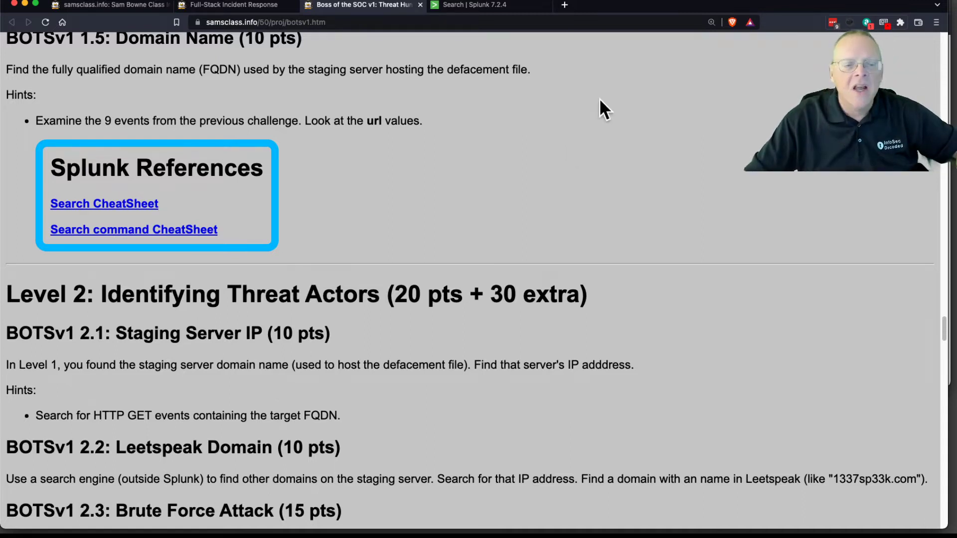
Switch to the Splunk search results and copy the expanded event's dest IP address, 23.22.63.114.
{"action": "left_click", "coordinate": [503, 5]}
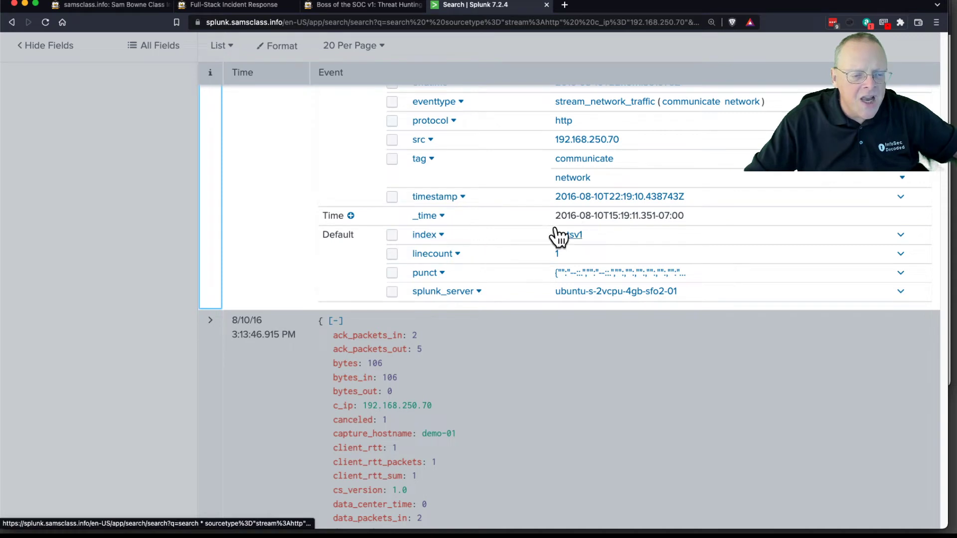
{"action": "scroll", "coordinate": [538, 199], "scroll_direction": "up", "scroll_amount": 3}
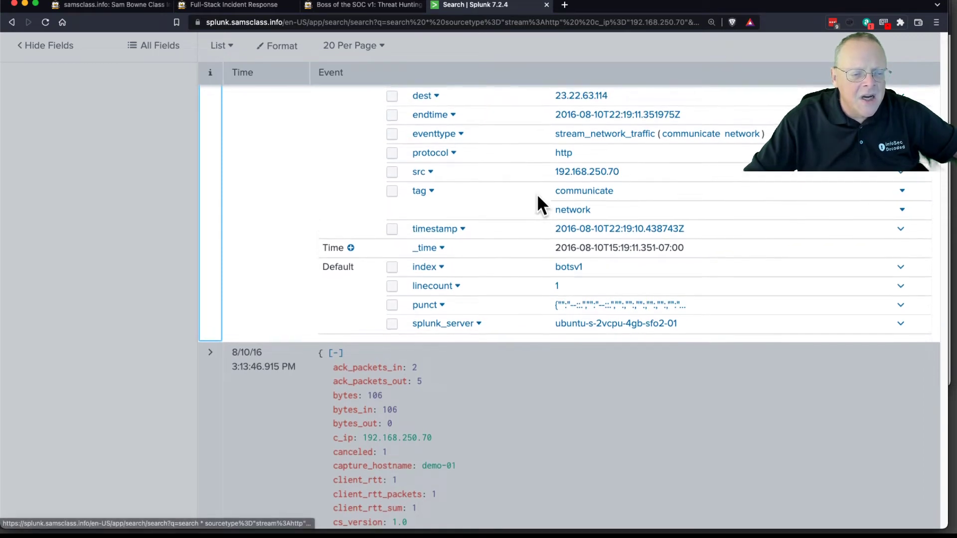
{"action": "scroll", "coordinate": [537, 194], "scroll_direction": "up", "scroll_amount": 3}
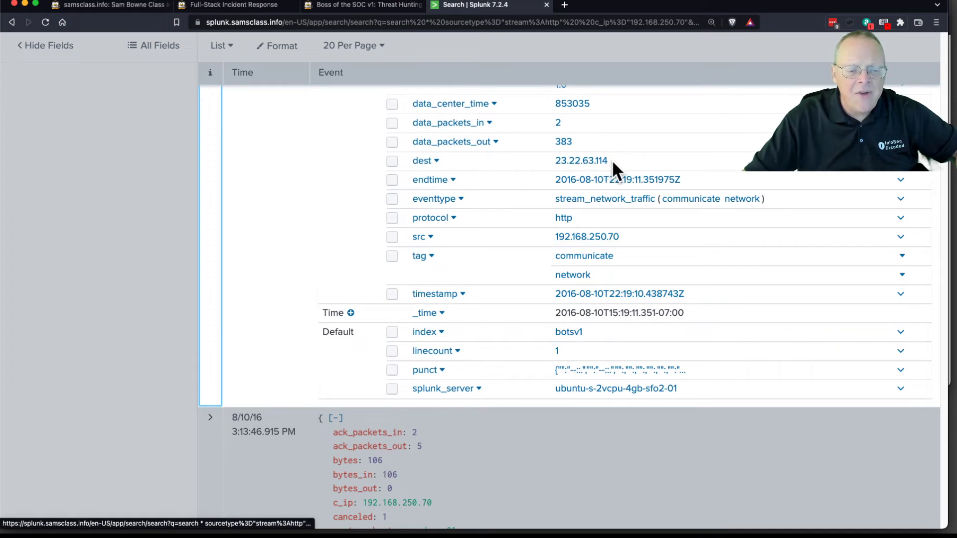
{"action": "left_click_drag", "start_coordinate": [609, 160], "coordinate": [553, 161]}
{"action": "key", "text": "super+c"}
{"action": "right_click", "coordinate": [578, 159]}
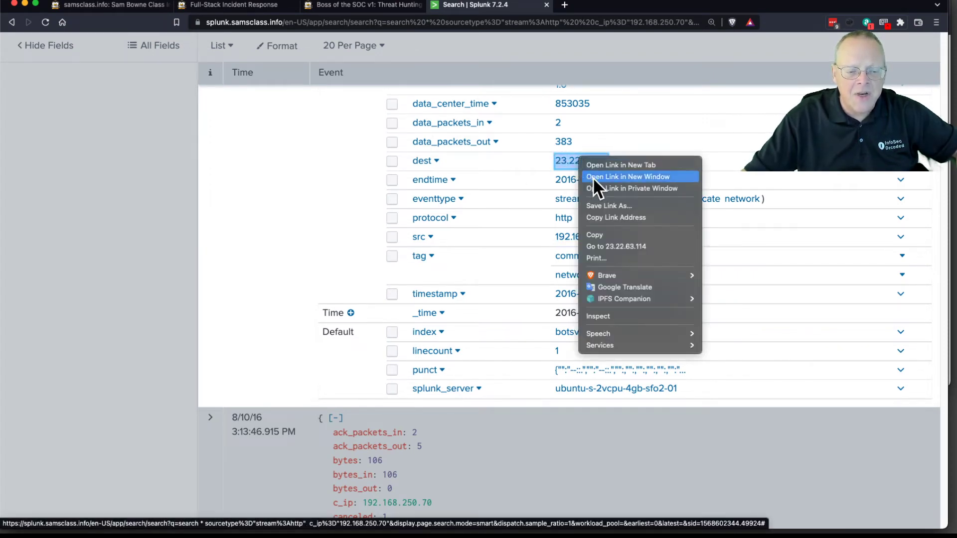
{"action": "left_click", "coordinate": [610, 232]}
Review the BOTSv1 2.2 Leetspeak Domain challenge and search Google for the copied IP address 23.22.63.114.
{"action": "left_click", "coordinate": [378, 7]}
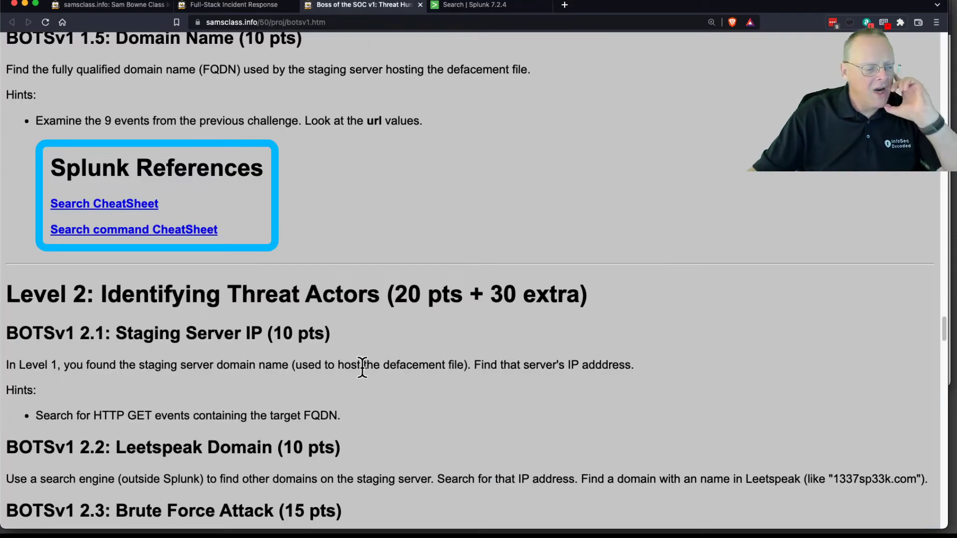
{"action": "scroll", "coordinate": [364, 367], "scroll_direction": "down", "scroll_amount": 3}
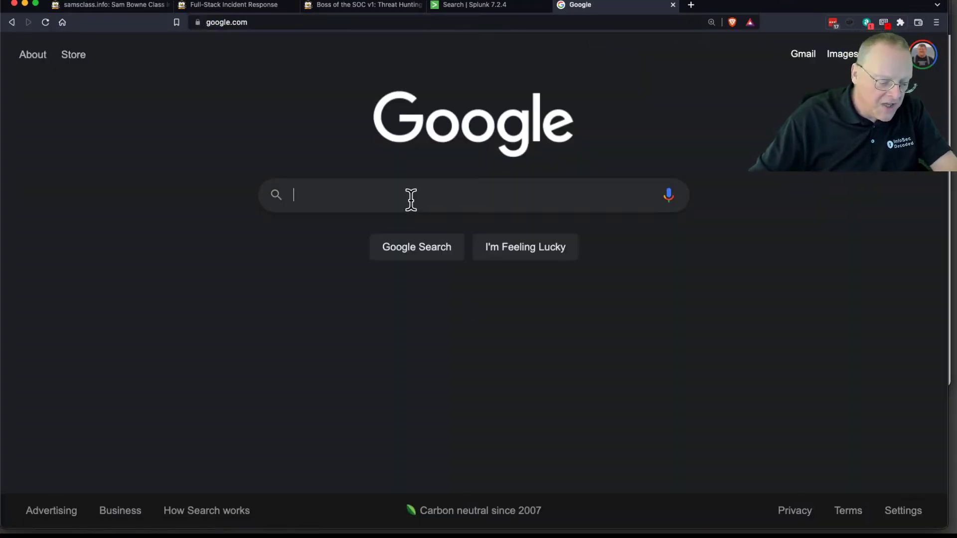
{"action": "key", "text": "super+v"}
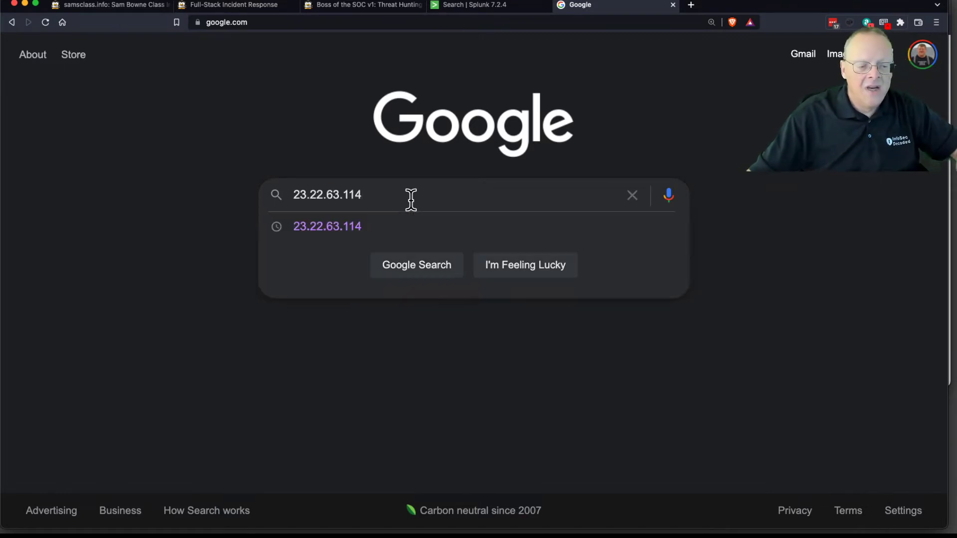
{"action": "left_click", "coordinate": [423, 263]}
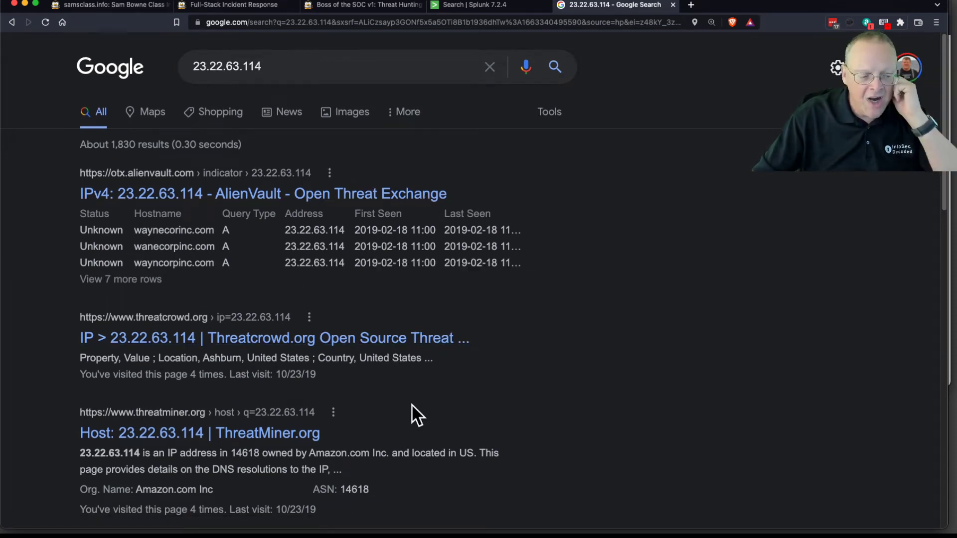
Look through the Google results and open the AlienVault Open Threat Exchange result for 23.22.63.114 in a new tab.
{"action": "scroll", "coordinate": [412, 416], "scroll_direction": "down", "scroll_amount": 5}
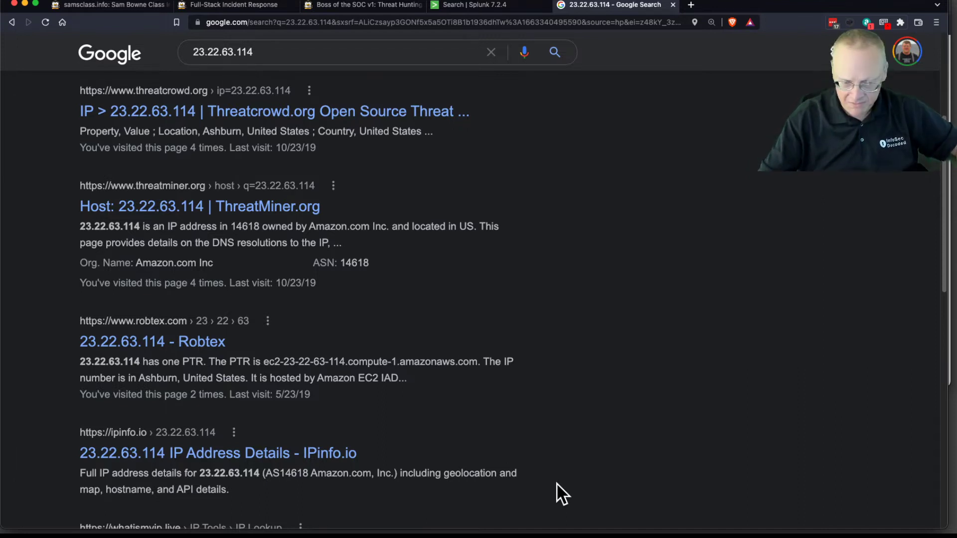
{"action": "scroll", "coordinate": [563, 424], "scroll_direction": "up", "scroll_amount": 1}
{"action": "scroll", "coordinate": [561, 411], "scroll_direction": "up", "scroll_amount": 5}
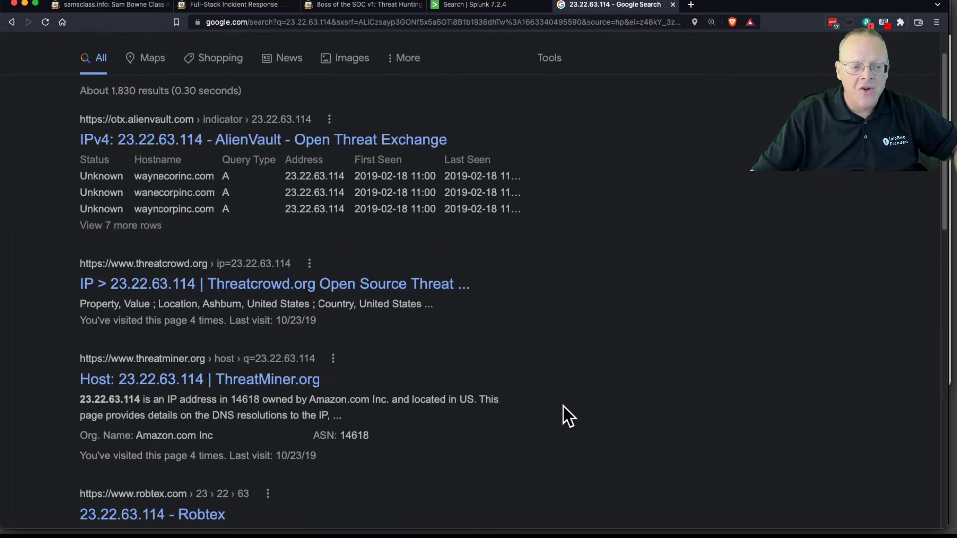
{"action": "right_click", "coordinate": [400, 194]}
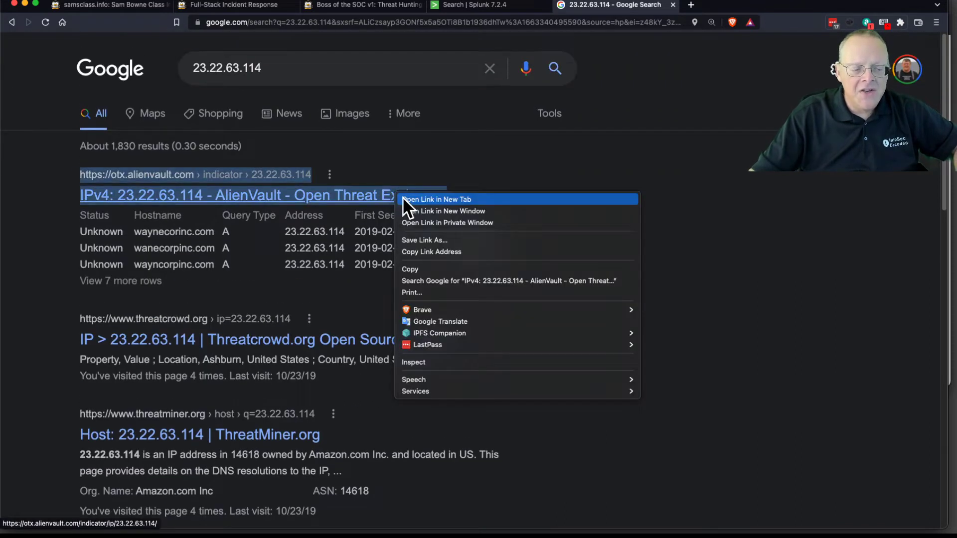
{"action": "left_click", "coordinate": [409, 199]}
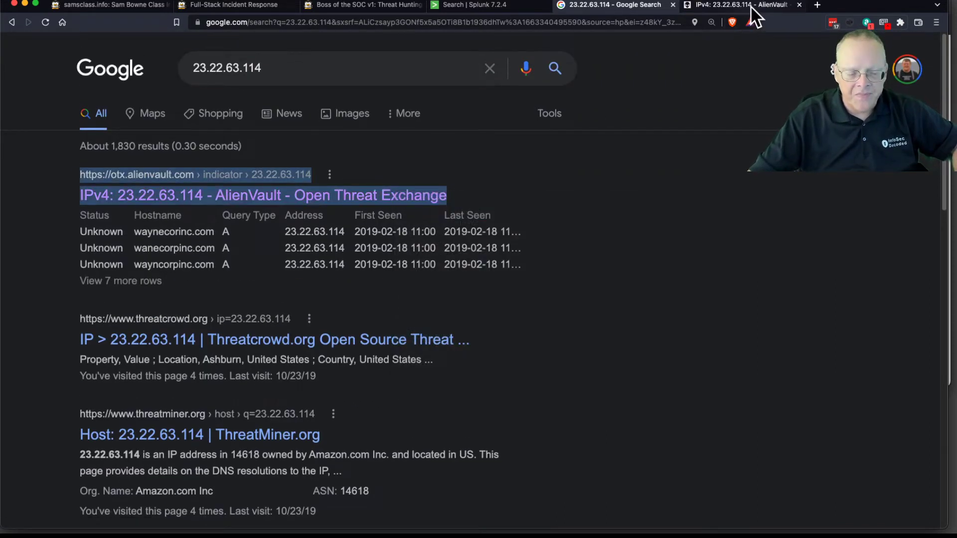
{"action": "left_click", "coordinate": [749, 5]}
Examine the AlienVault analysis overview and the Passive DNS hostnames of 23.22.63.114 for a domain written in Leetspeak.
{"action": "scroll", "coordinate": [462, 345], "scroll_direction": "down", "scroll_amount": 5}
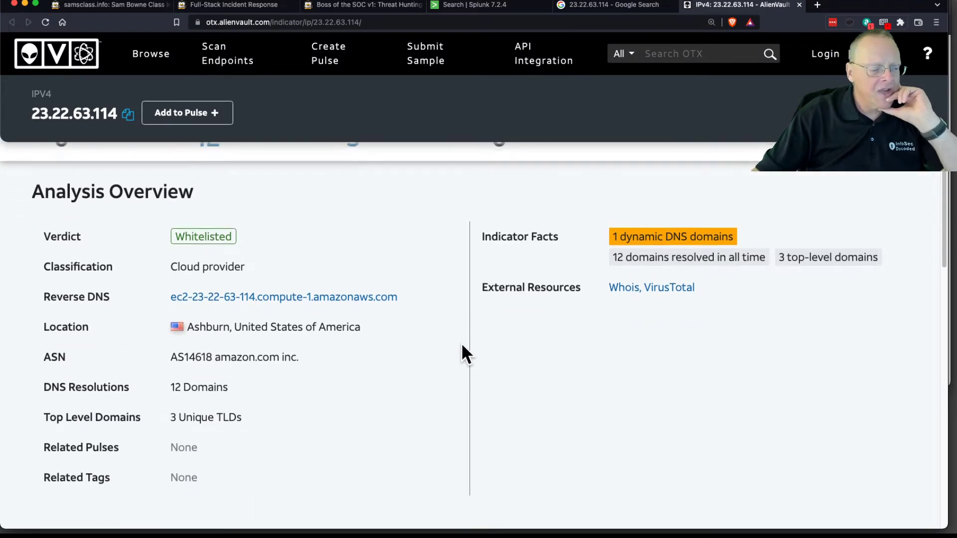
{"action": "scroll", "coordinate": [462, 349], "scroll_direction": "up", "scroll_amount": 2}
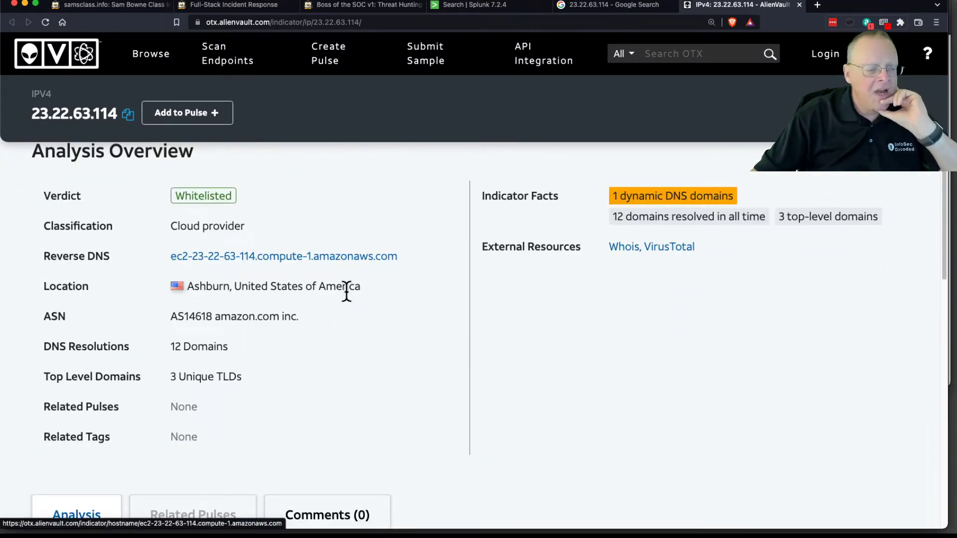
{"action": "scroll", "coordinate": [346, 316], "scroll_direction": "down", "scroll_amount": 4}
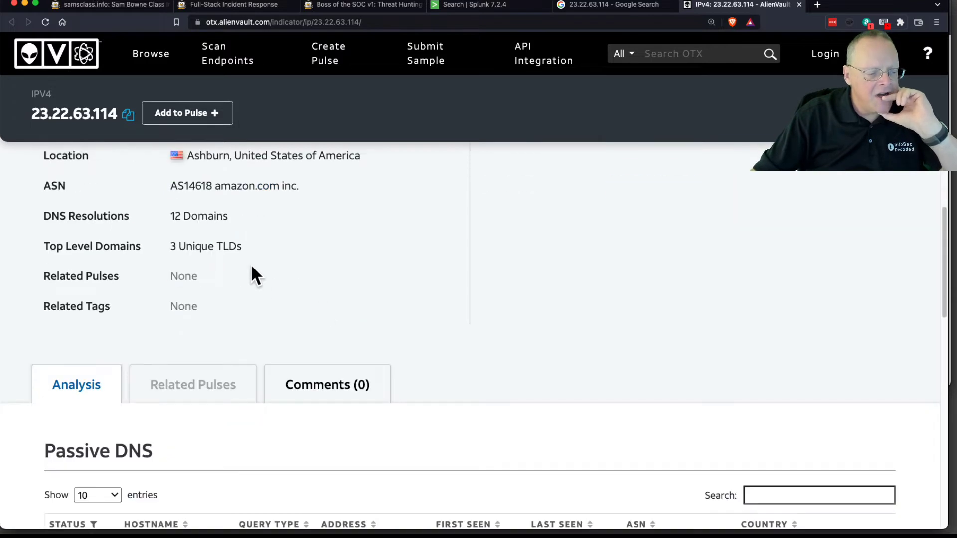
{"action": "scroll", "coordinate": [252, 267], "scroll_direction": "down", "scroll_amount": 10}
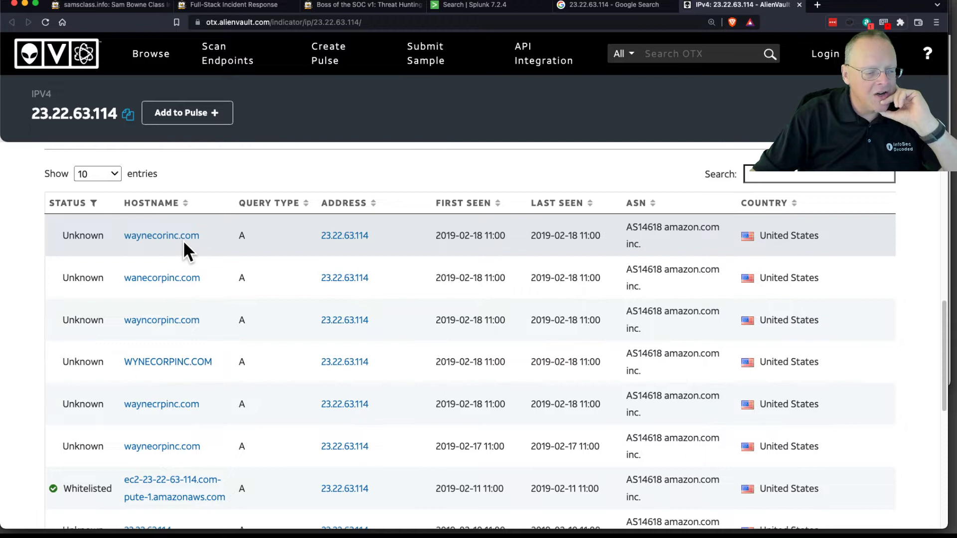
{"action": "scroll", "coordinate": [188, 489], "scroll_direction": "down", "scroll_amount": 5}
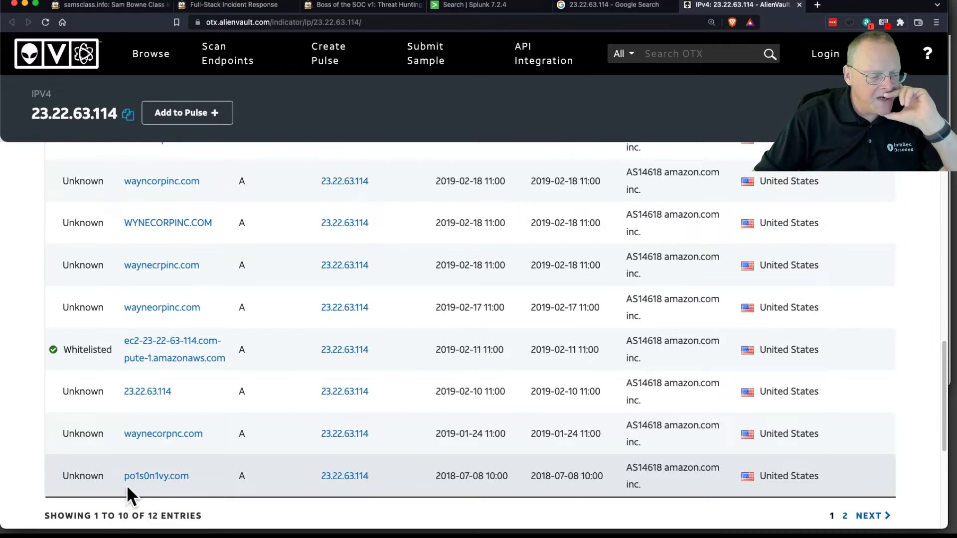
{"action": "left_click_drag", "start_coordinate": [188, 477], "coordinate": [122, 478]}
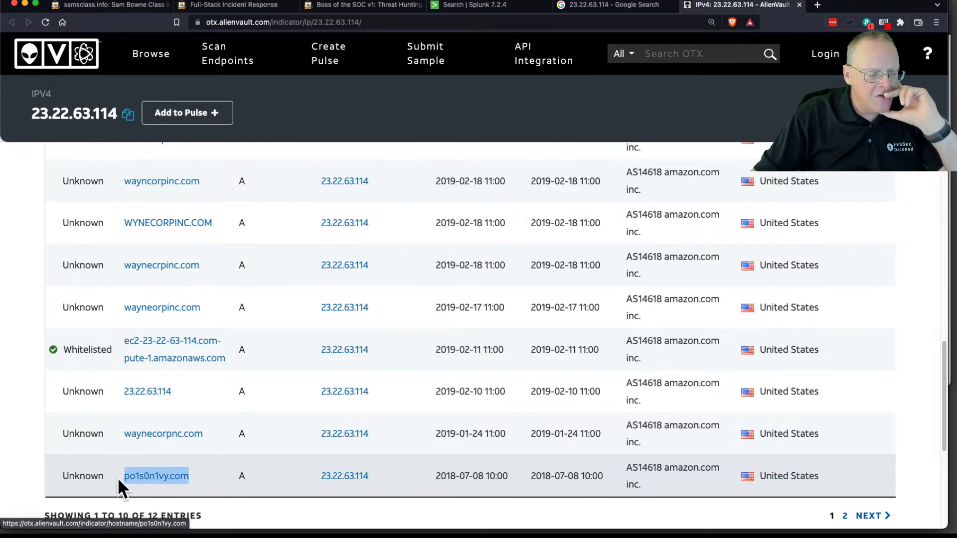
{"action": "left_click", "coordinate": [228, 486]}
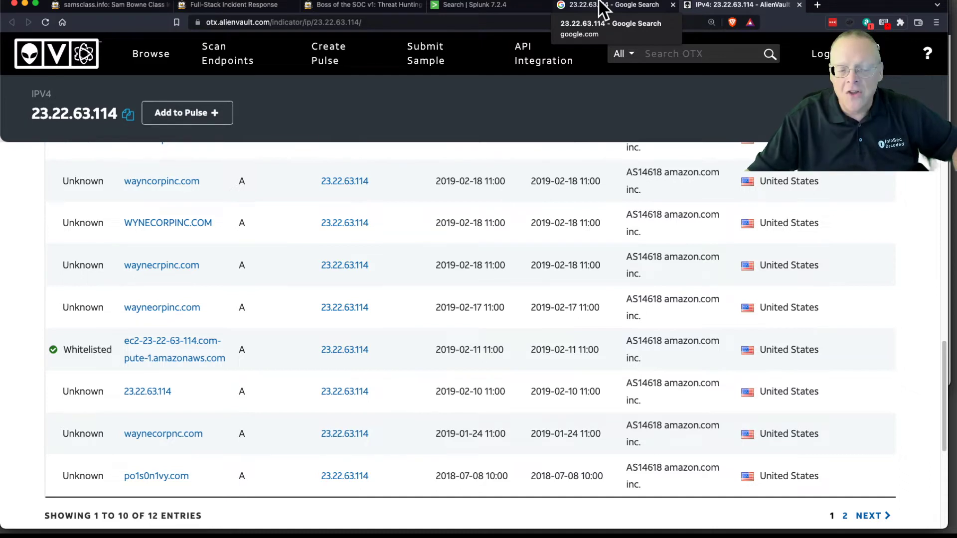
Read the BOTSv1 2.3 Brute Force Attack hints on the challenge page and close the Google and AlienVault tabs.
{"action": "left_click", "coordinate": [403, 6]}
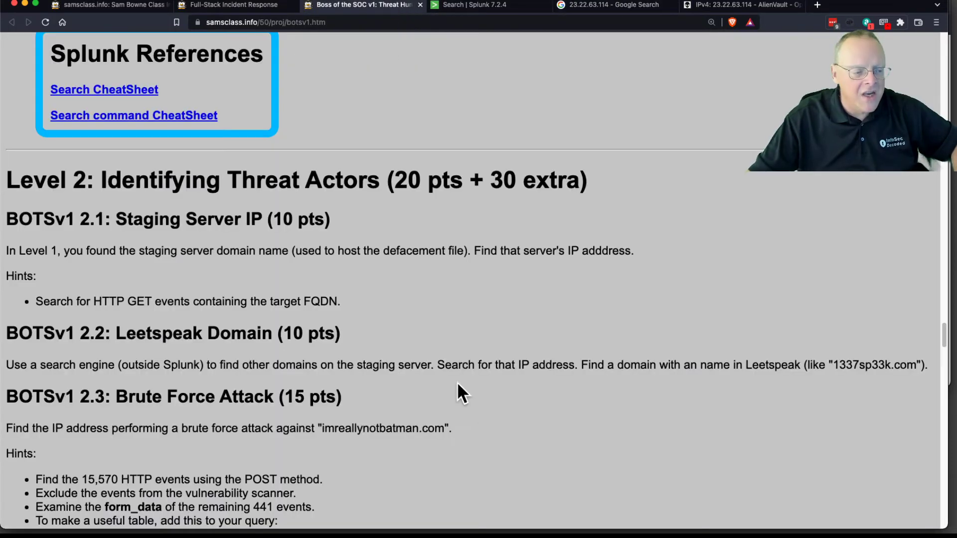
{"action": "scroll", "coordinate": [474, 399], "scroll_direction": "down", "scroll_amount": 3}
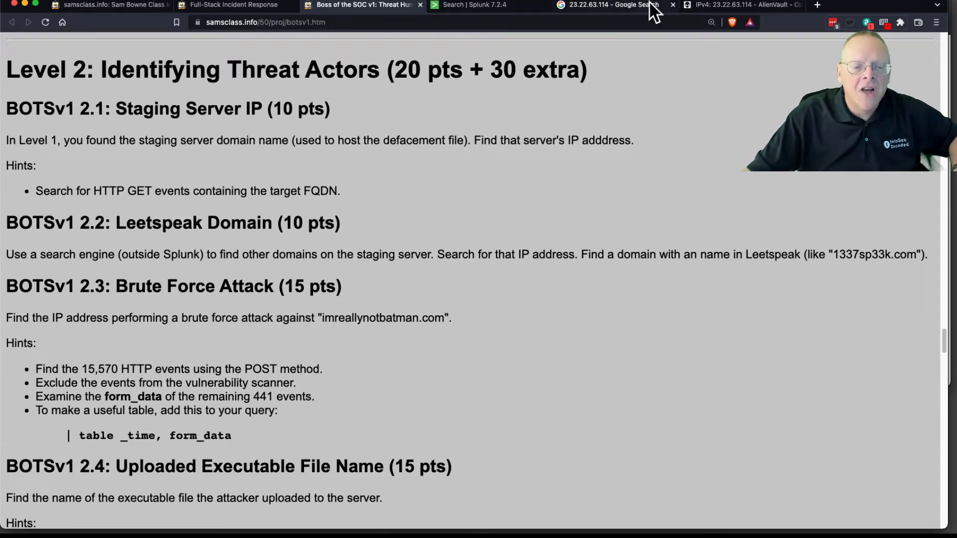
{"action": "left_click", "coordinate": [672, 5]}
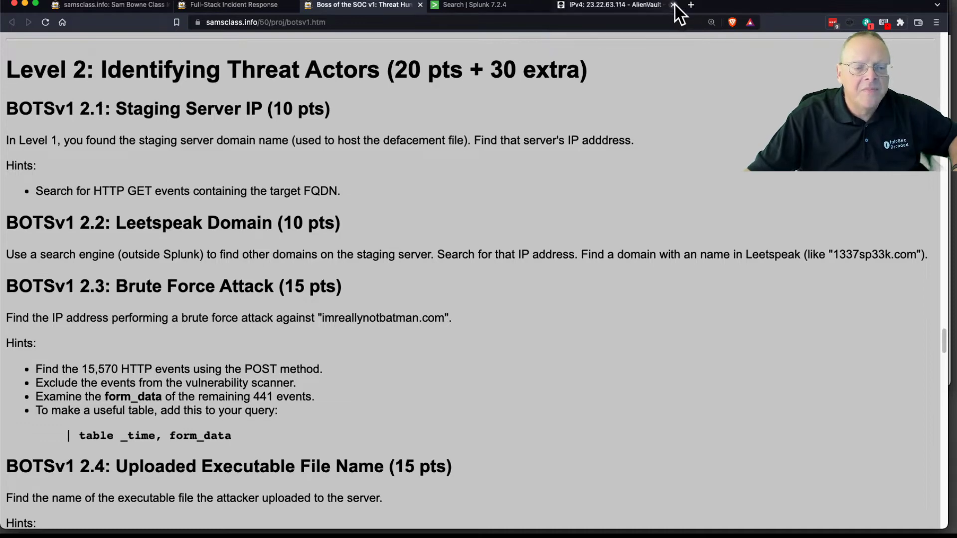
{"action": "left_click", "coordinate": [673, 4]}
Return to the Splunk search and set its event sampling to 1 : 1,000.
{"action": "left_click", "coordinate": [507, 5]}
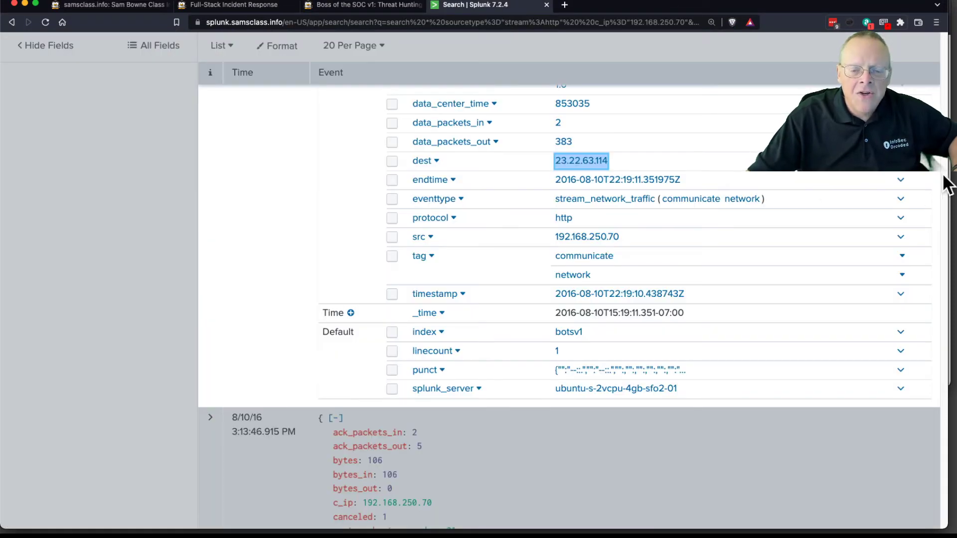
{"action": "scroll", "coordinate": [947, 165], "scroll_direction": "up", "scroll_amount": 15}
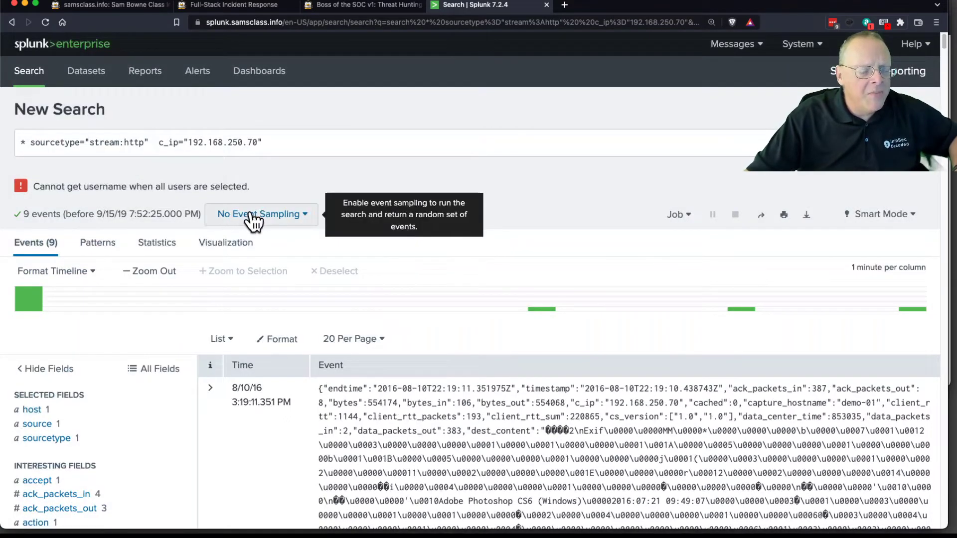
{"action": "left_click", "coordinate": [253, 219]}
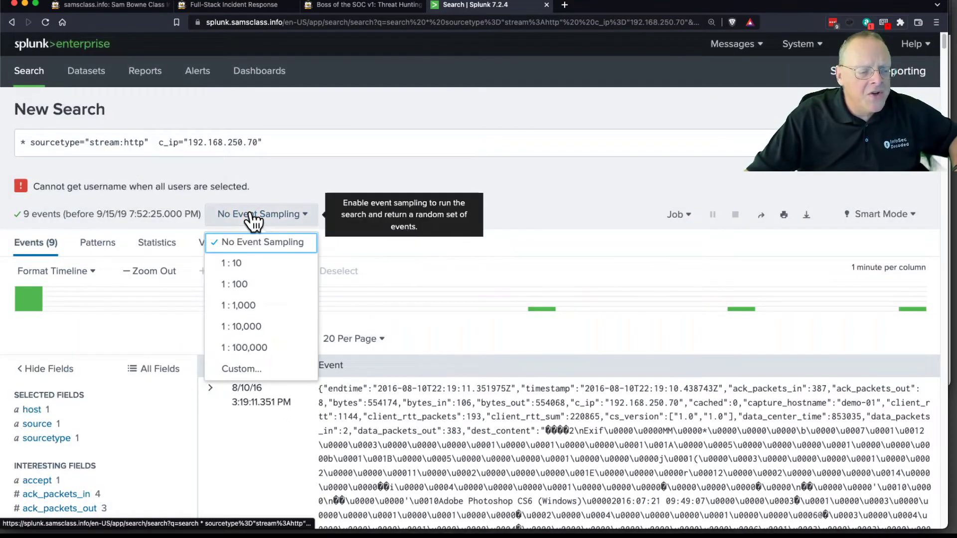
{"action": "left_click", "coordinate": [252, 306]}
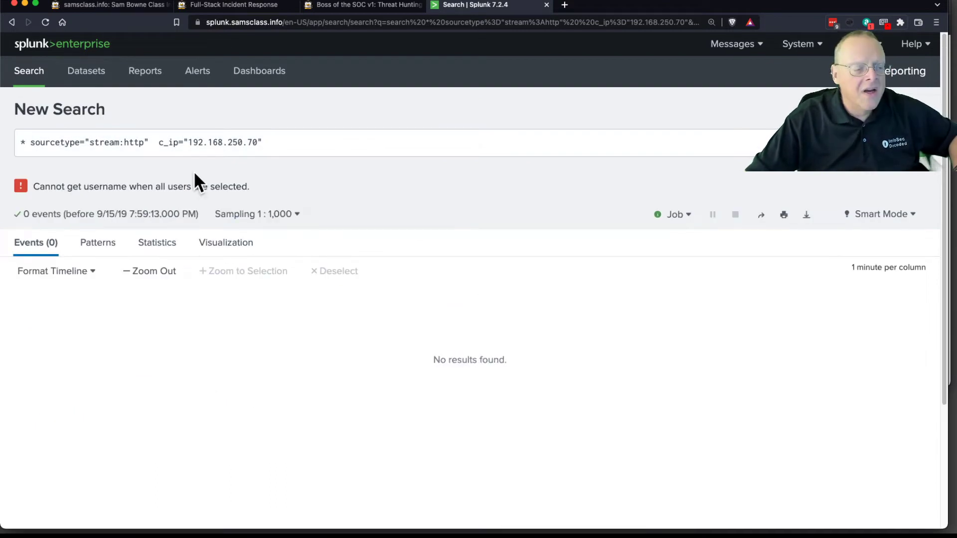
Remove the c_ip condition from the query and rerun the search with only sourcetype="stream:http".
{"action": "left_click_drag", "start_coordinate": [154, 142], "coordinate": [266, 138]}
{"action": "key", "text": "BackSpace"}
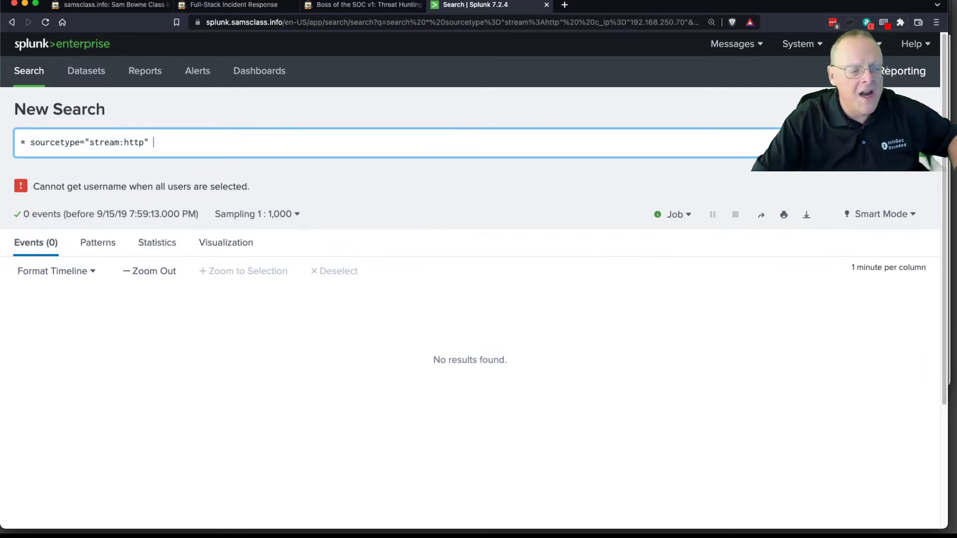
{"action": "key", "text": "Return"}
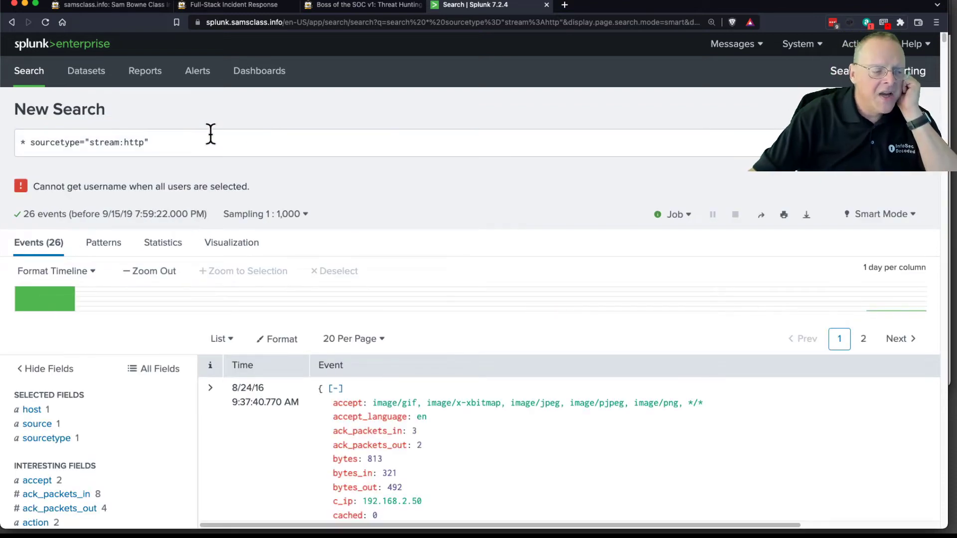
Find the http_method field among the interesting fields and filter the events to the value POST.
{"action": "scroll", "coordinate": [118, 426], "scroll_direction": "down", "scroll_amount": 5}
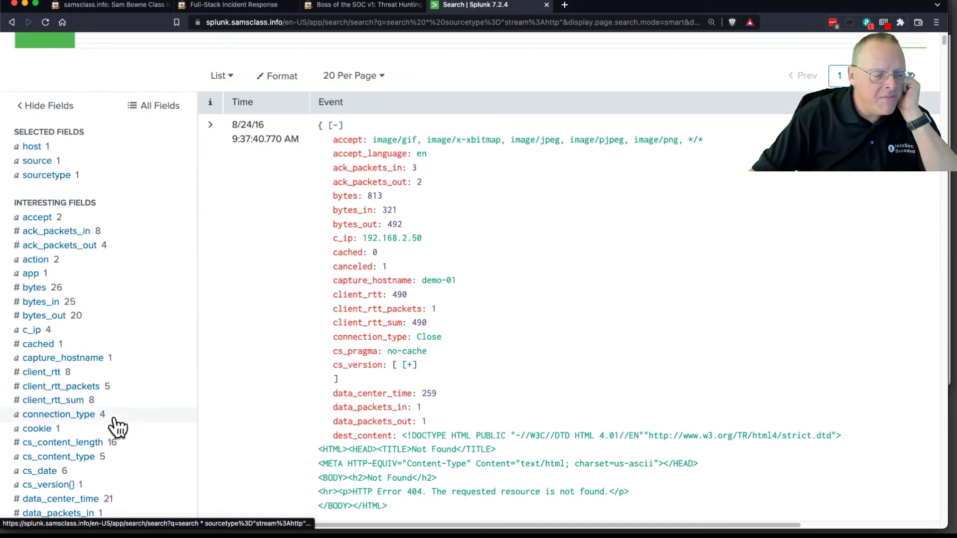
{"action": "scroll", "coordinate": [72, 354], "scroll_direction": "down", "scroll_amount": 4}
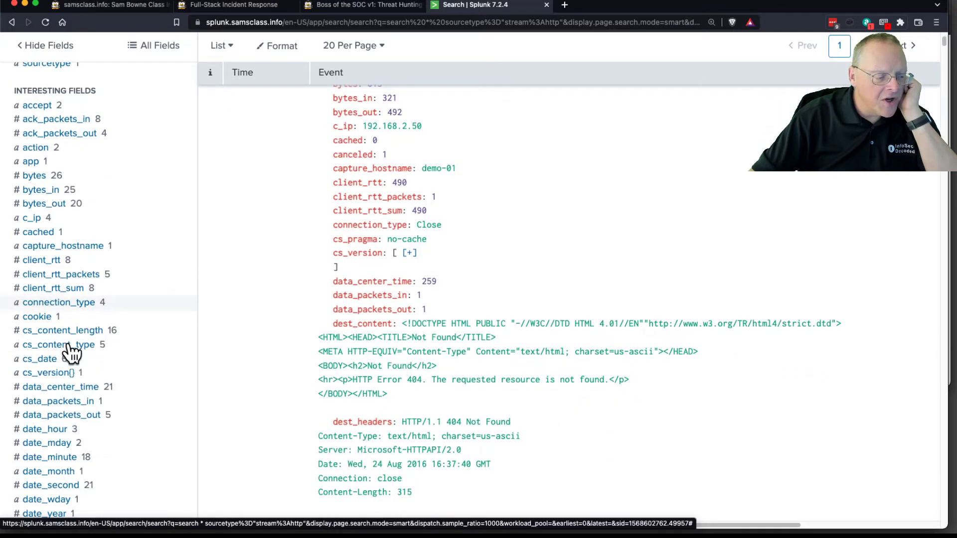
{"action": "scroll", "coordinate": [71, 353], "scroll_direction": "down", "scroll_amount": 7}
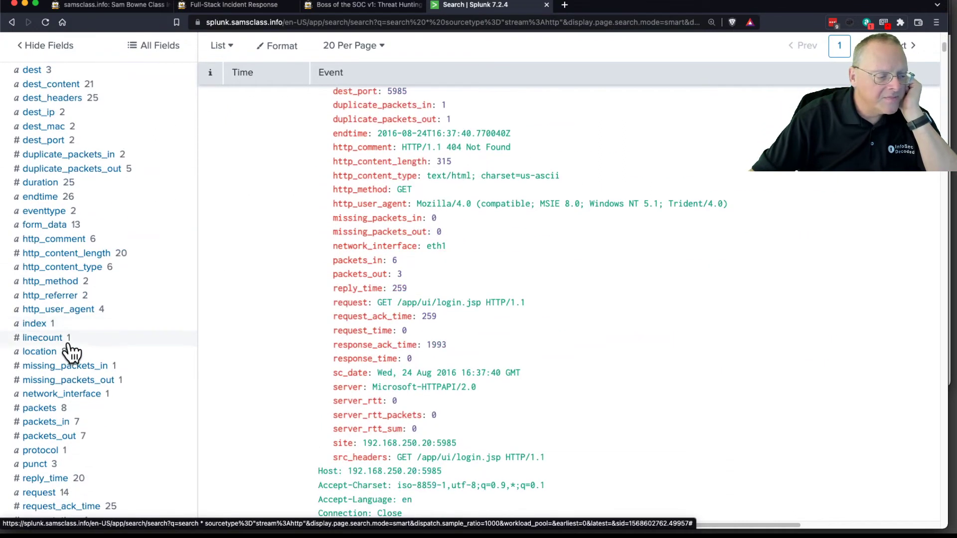
{"action": "left_click", "coordinate": [60, 282]}
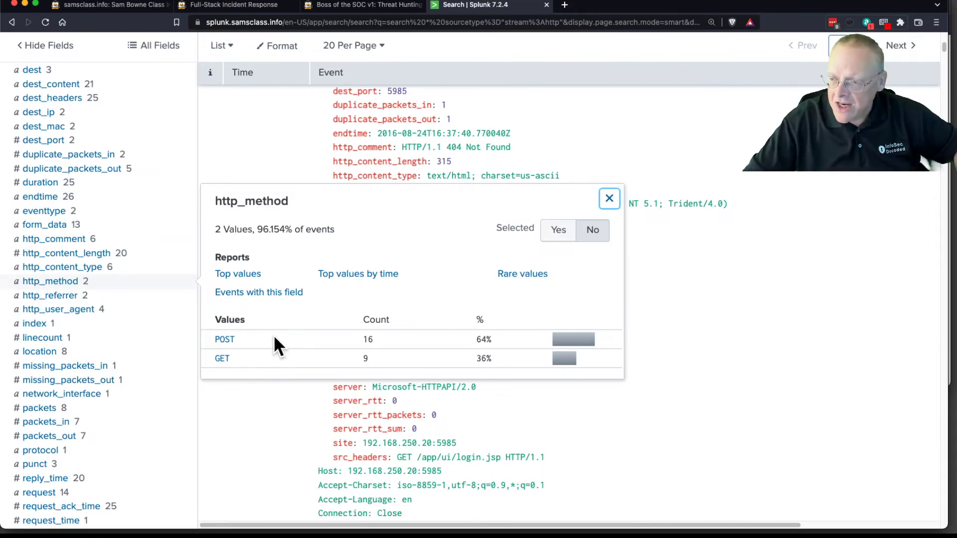
{"action": "left_click", "coordinate": [222, 341]}
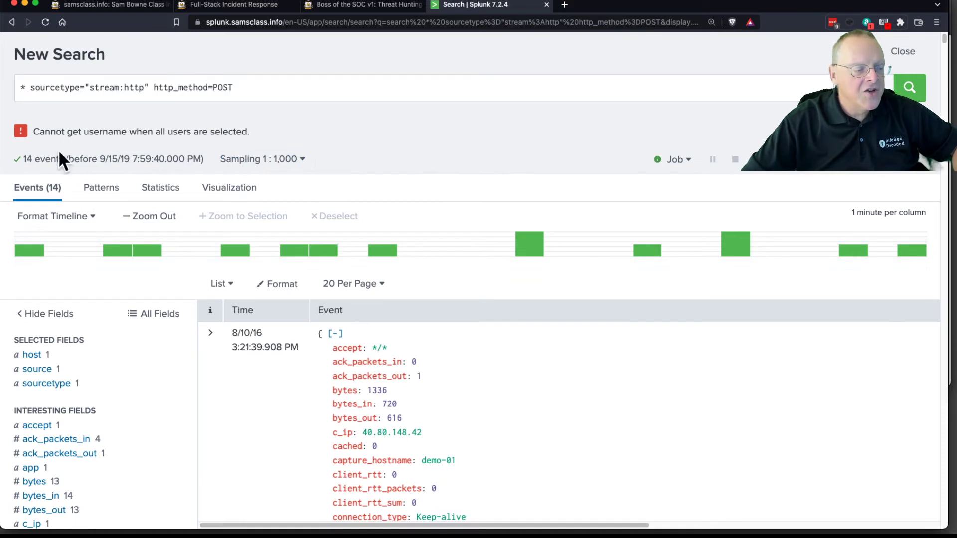
Check the brute force hints, add NOT Acunetix to the Splunk query, and rerun it with No Event Sampling.
{"action": "left_click", "coordinate": [382, 7]}
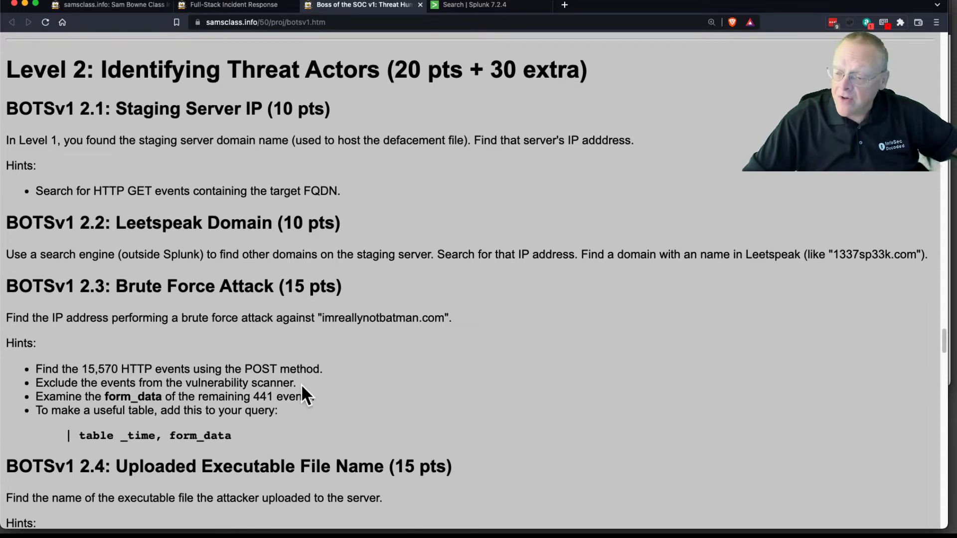
{"action": "left_click", "coordinate": [483, 5]}
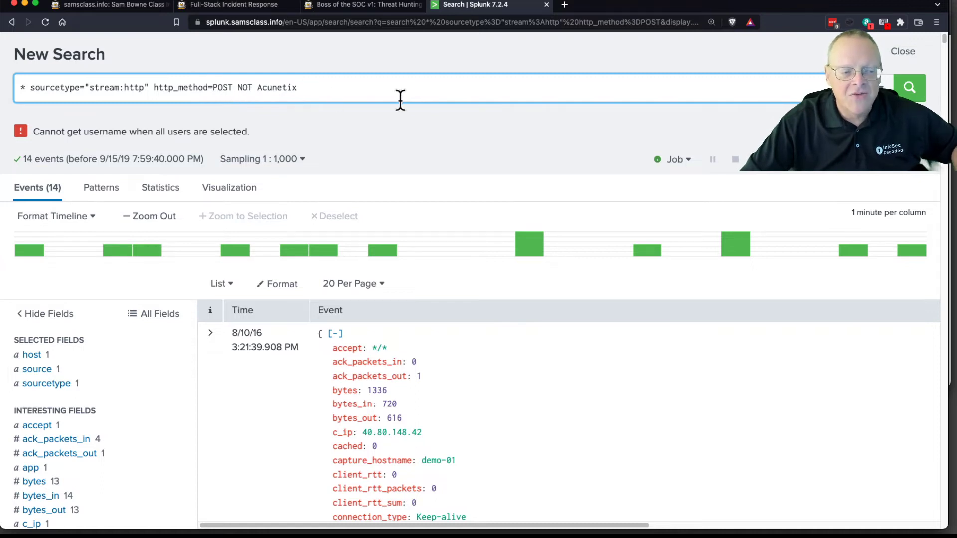
{"action": "left_click", "coordinate": [910, 88]}
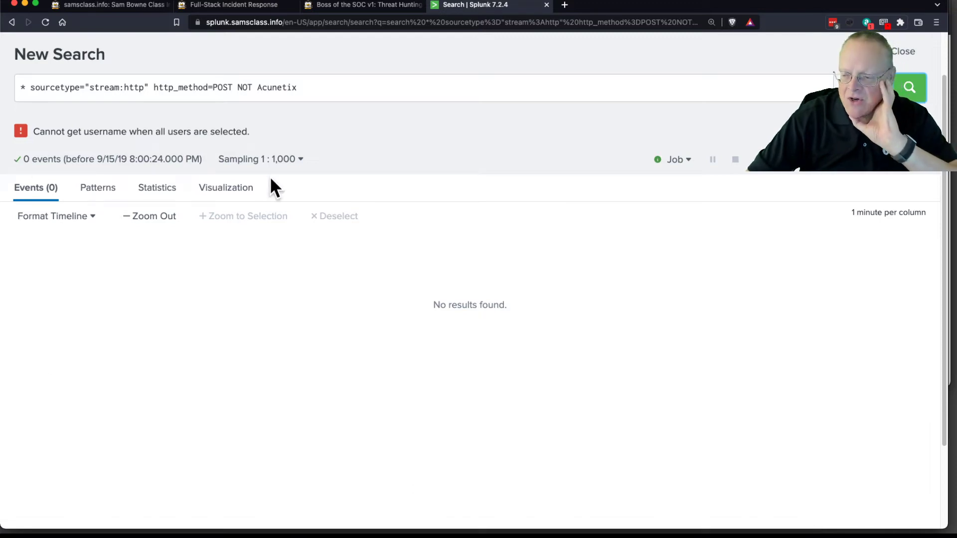
{"action": "left_click", "coordinate": [279, 167]}
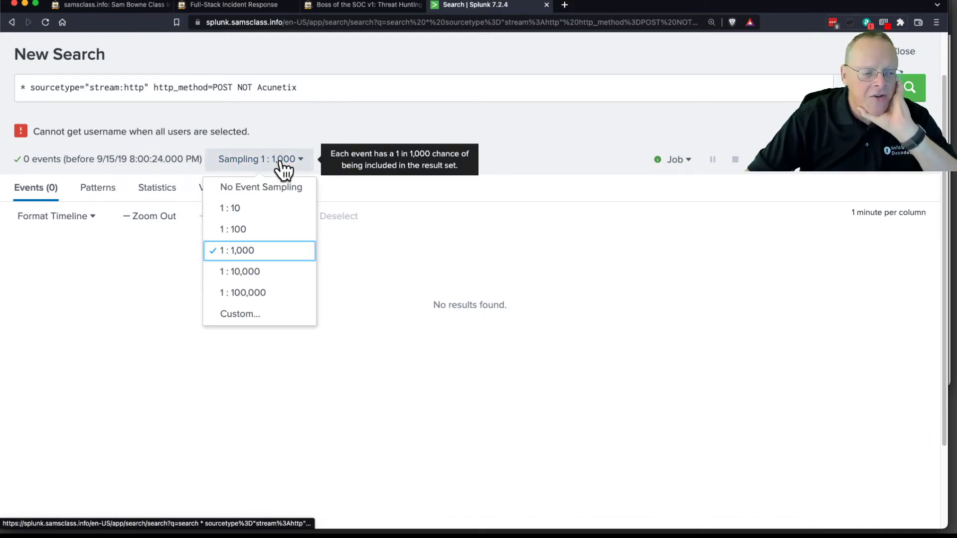
{"action": "left_click", "coordinate": [270, 188]}
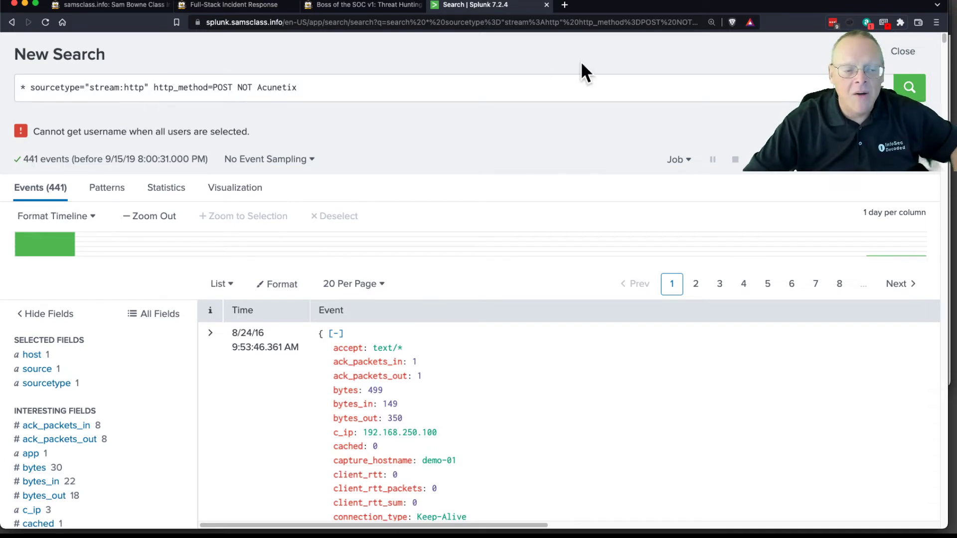
Recheck the BOTSv1 2.3 hints and look through the details of the first remaining POST events in Splunk.
{"action": "left_click", "coordinate": [379, 5]}
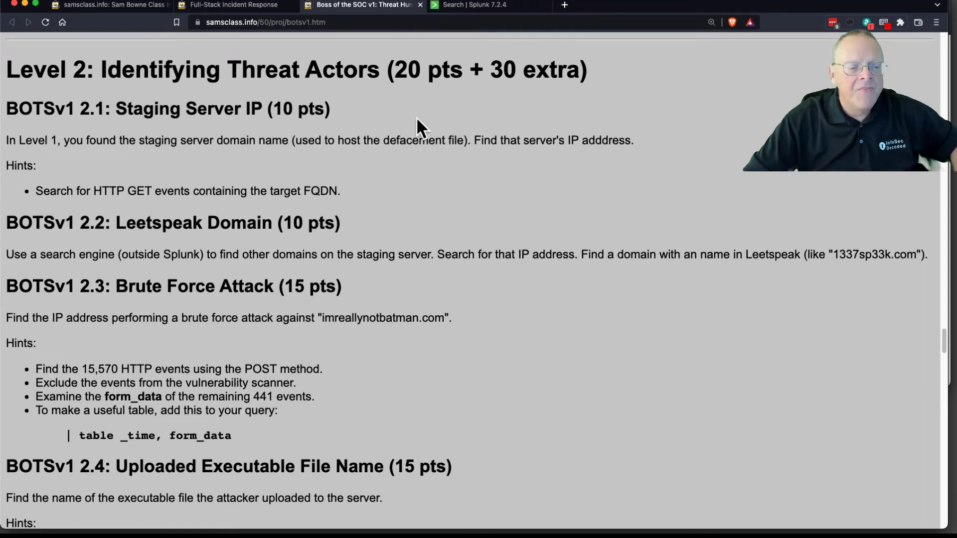
{"action": "left_click", "coordinate": [453, 6]}
{"action": "scroll", "coordinate": [456, 355], "scroll_direction": "down", "scroll_amount": 10}
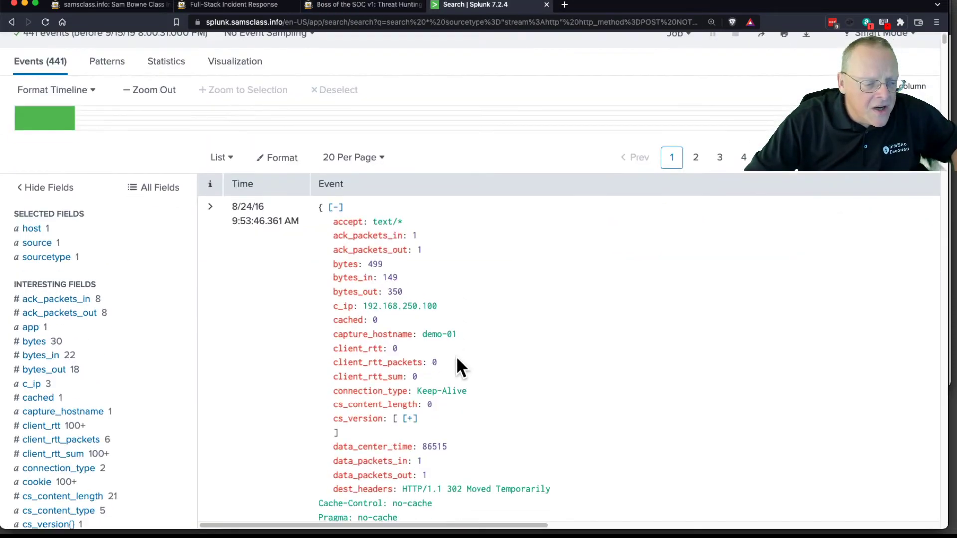
{"action": "scroll", "coordinate": [447, 323], "scroll_direction": "down", "scroll_amount": 8}
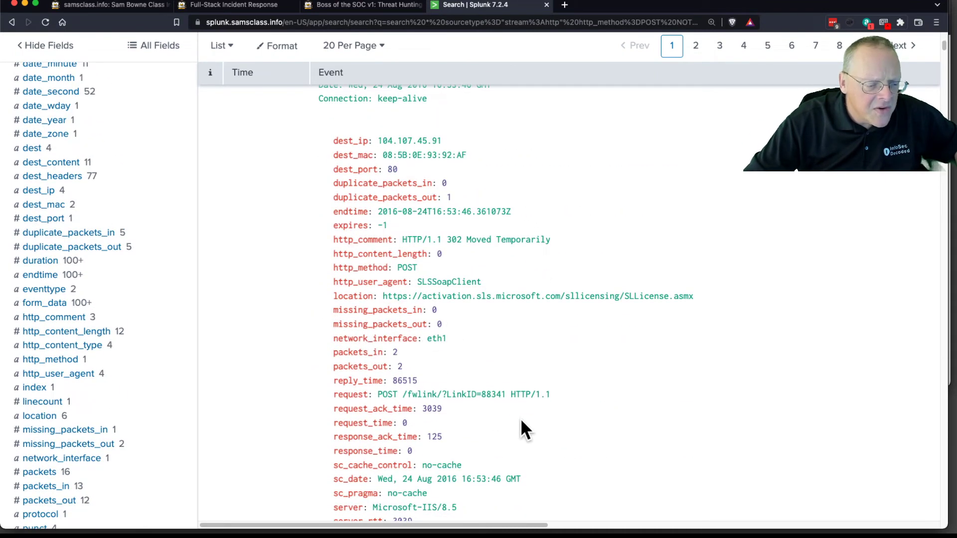
{"action": "scroll", "coordinate": [536, 426], "scroll_direction": "down", "scroll_amount": 10}
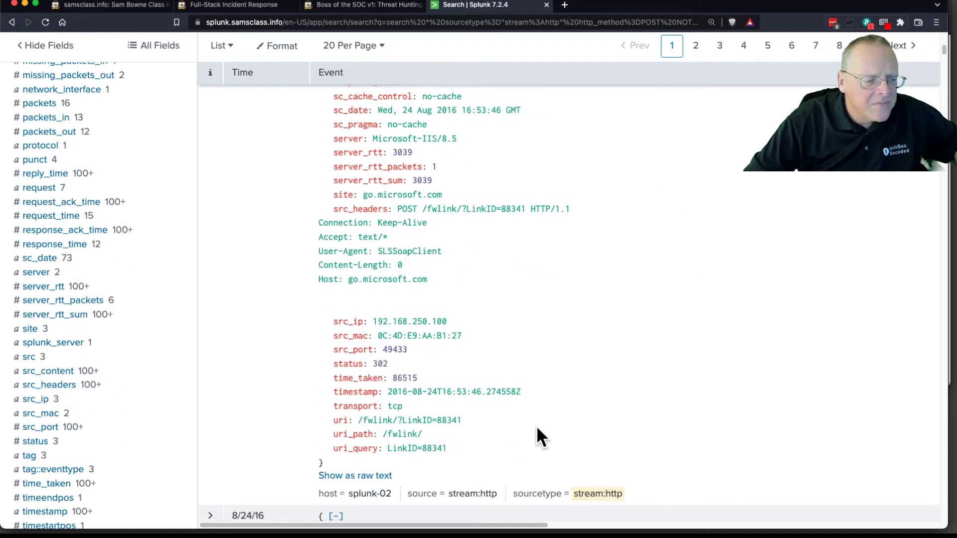
{"action": "scroll", "coordinate": [537, 428], "scroll_direction": "down", "scroll_amount": 6}
{"action": "scroll", "coordinate": [537, 428], "scroll_direction": "down", "scroll_amount": 7}
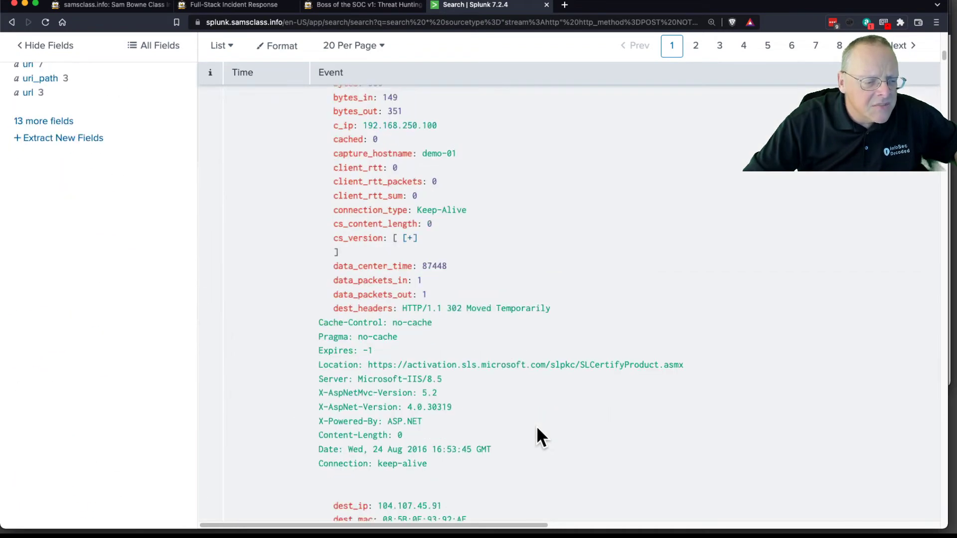
{"action": "scroll", "coordinate": [537, 428], "scroll_direction": "down", "scroll_amount": 7}
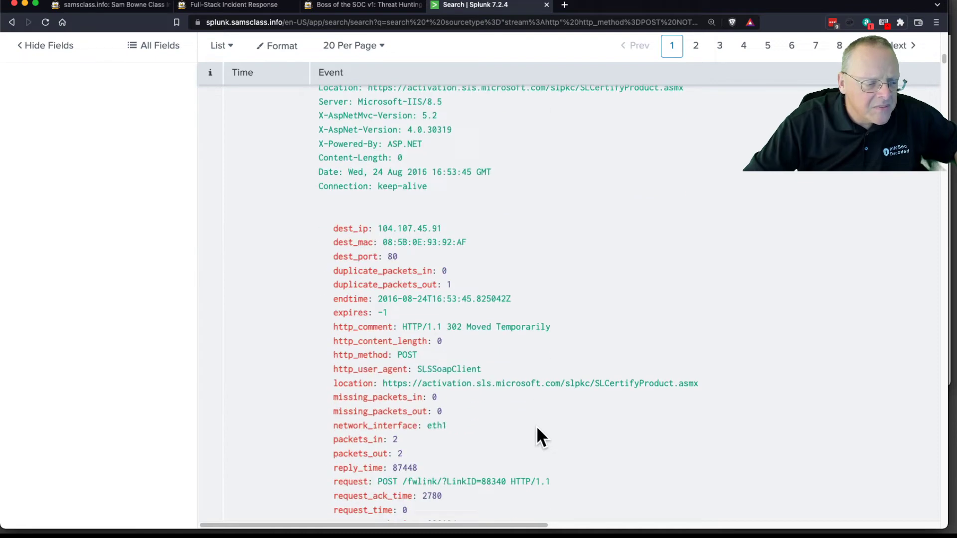
{"action": "scroll", "coordinate": [536, 426], "scroll_direction": "down", "scroll_amount": 2}
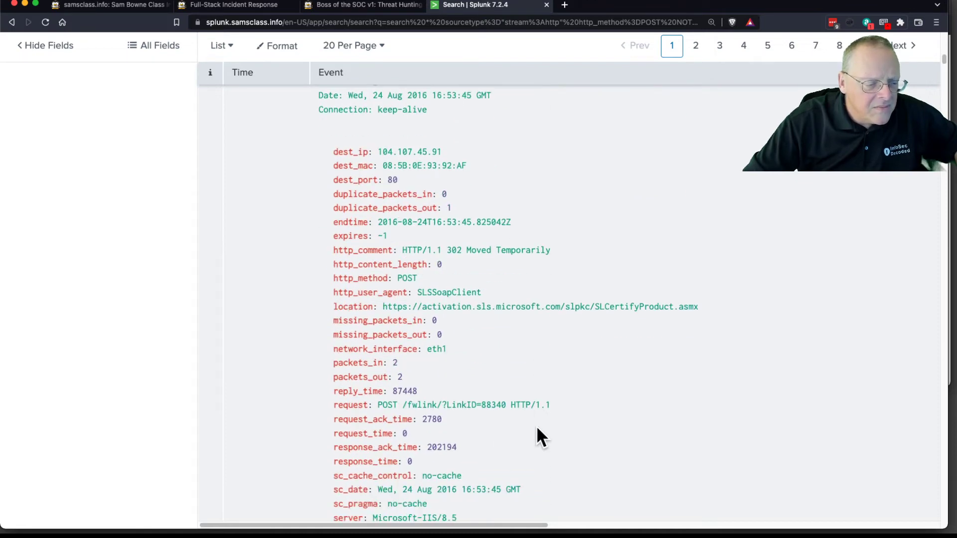
Find form_data among the interesting fields and examine its top 10 values.
{"action": "scroll", "coordinate": [536, 426], "scroll_direction": "up", "scroll_amount": 9}
{"action": "scroll", "coordinate": [537, 428], "scroll_direction": "down", "scroll_amount": 9}
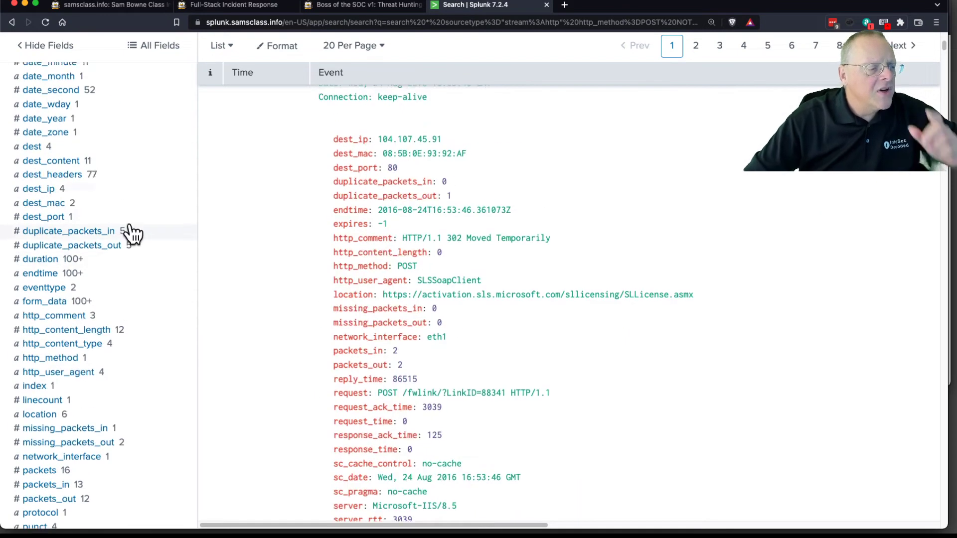
{"action": "scroll", "coordinate": [114, 224], "scroll_direction": "up", "scroll_amount": 1}
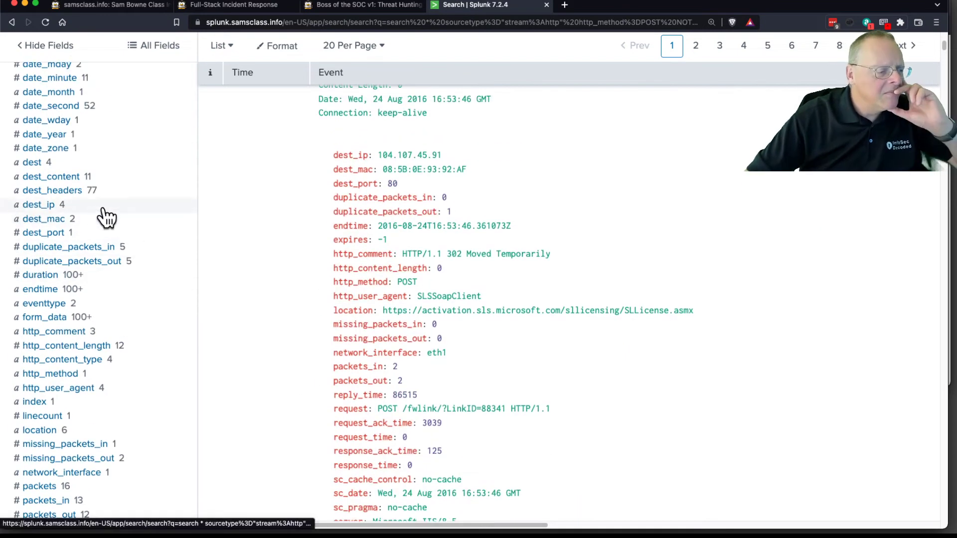
{"action": "left_click", "coordinate": [46, 319]}
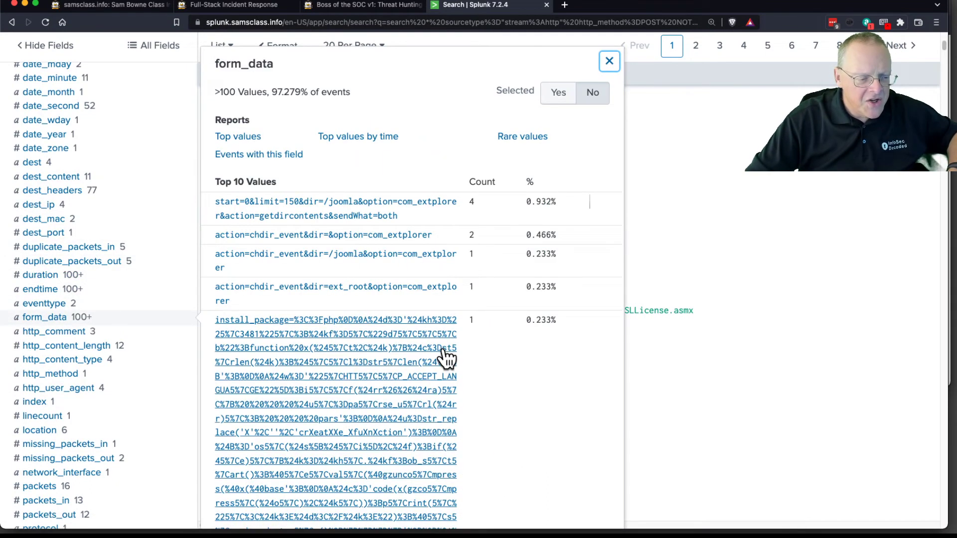
{"action": "scroll", "coordinate": [449, 358], "scroll_direction": "down", "scroll_amount": 3}
{"action": "scroll", "coordinate": [420, 307], "scroll_direction": "down", "scroll_amount": 20}
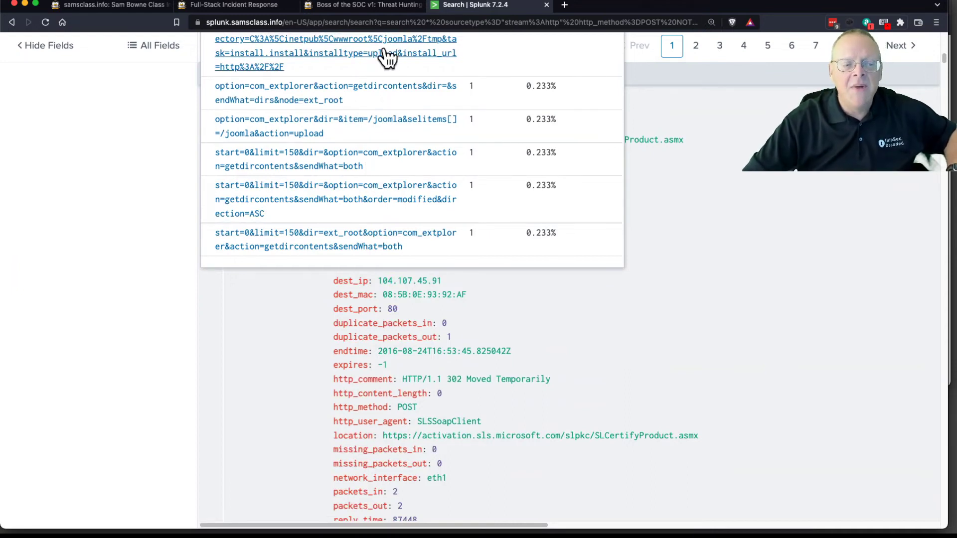
Copy the table clause from the challenge hints, append "| table _time, form_data" to the Splunk query and run it.
{"action": "left_click", "coordinate": [381, 6]}
{"action": "scroll", "coordinate": [201, 369], "scroll_direction": "down", "scroll_amount": 3}
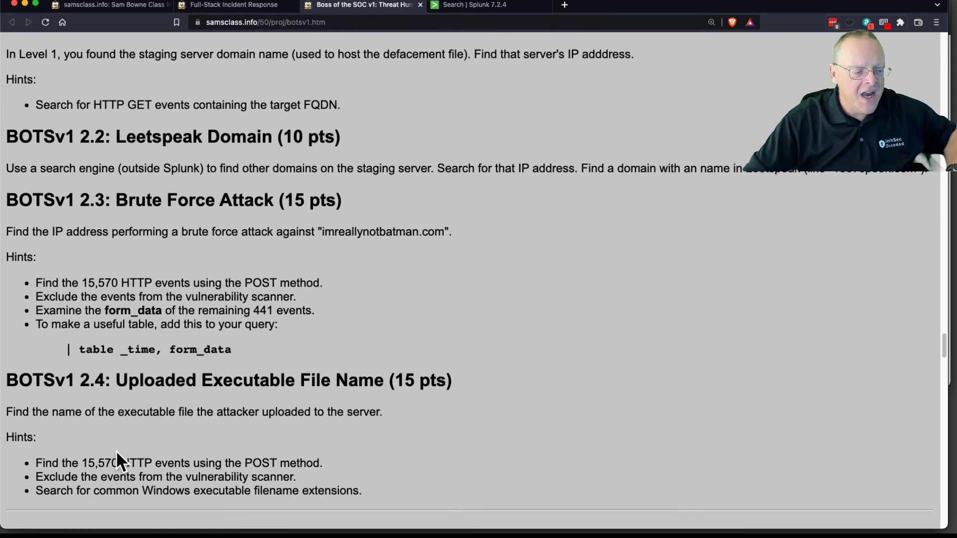
{"action": "left_click_drag", "start_coordinate": [66, 349], "coordinate": [216, 346]}
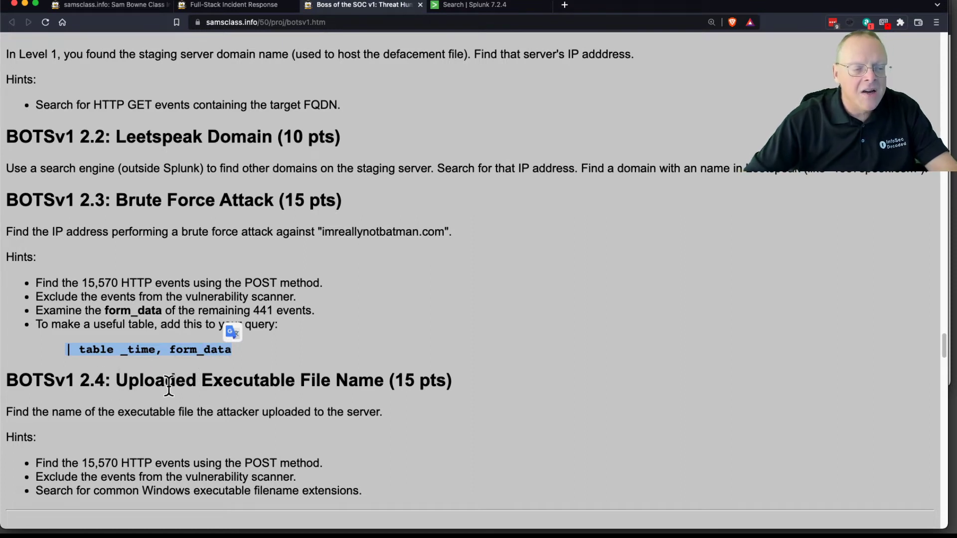
{"action": "left_click", "coordinate": [505, 6]}
{"action": "scroll", "coordinate": [559, 157], "scroll_direction": "up", "scroll_amount": 15}
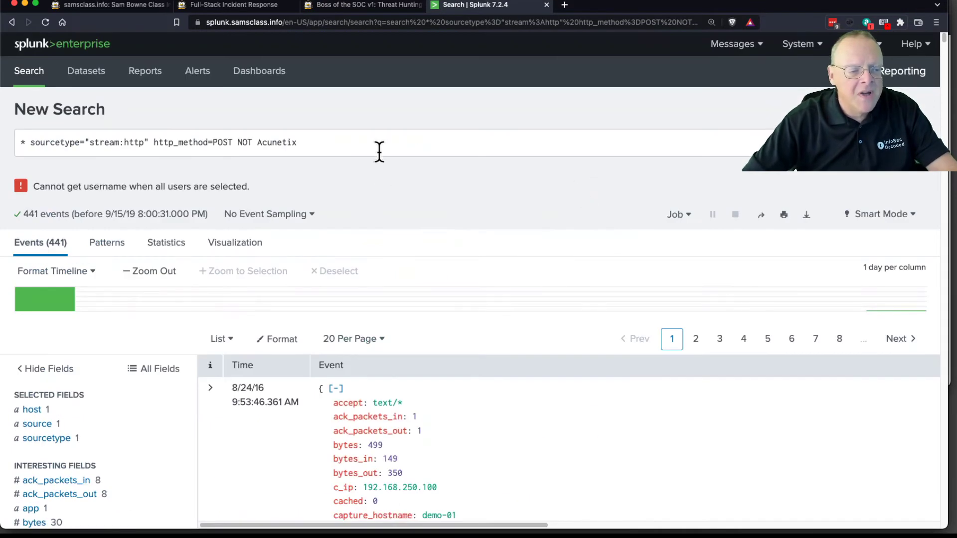
{"action": "left_click", "coordinate": [379, 152]}
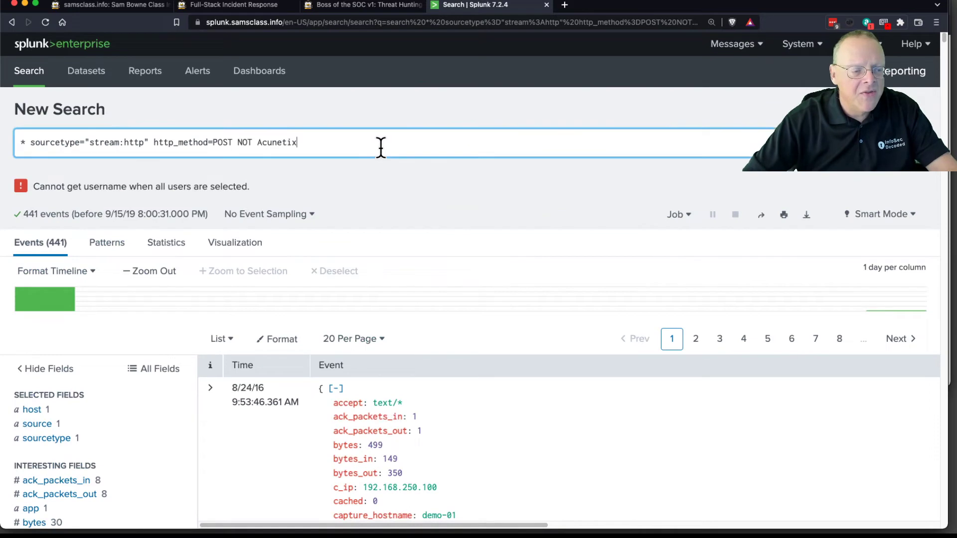
{"action": "type", "text": "| table _time, form_data"}
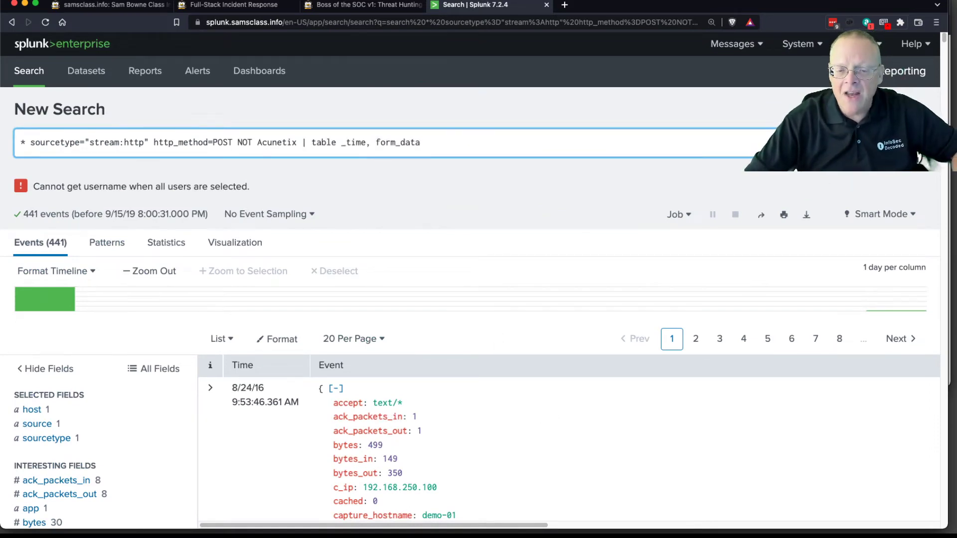
{"action": "key", "text": "Return"}
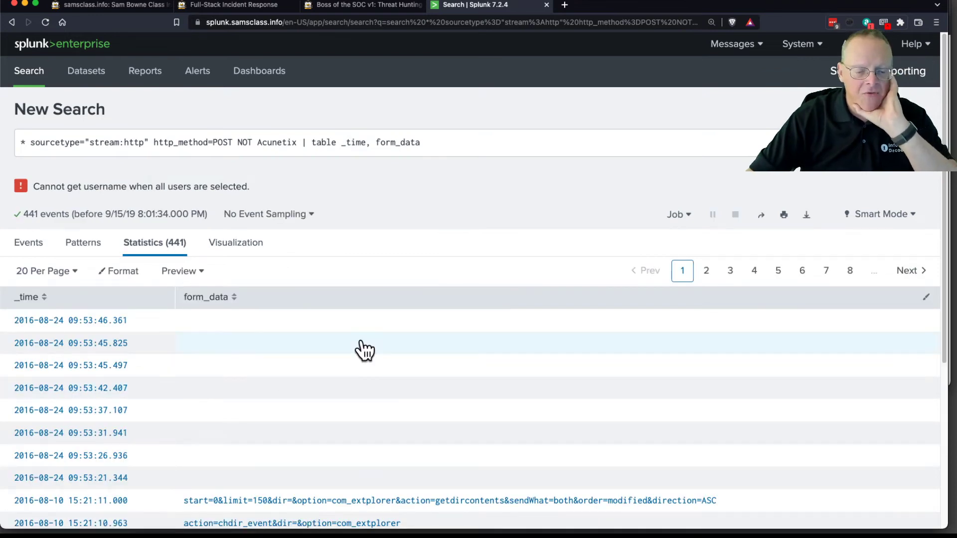
Look over the first table rows, reposition and enlarge the browser window, and set the table to 50 results per page.
{"action": "left_click_drag", "start_coordinate": [946, 179], "coordinate": [936, 342]}
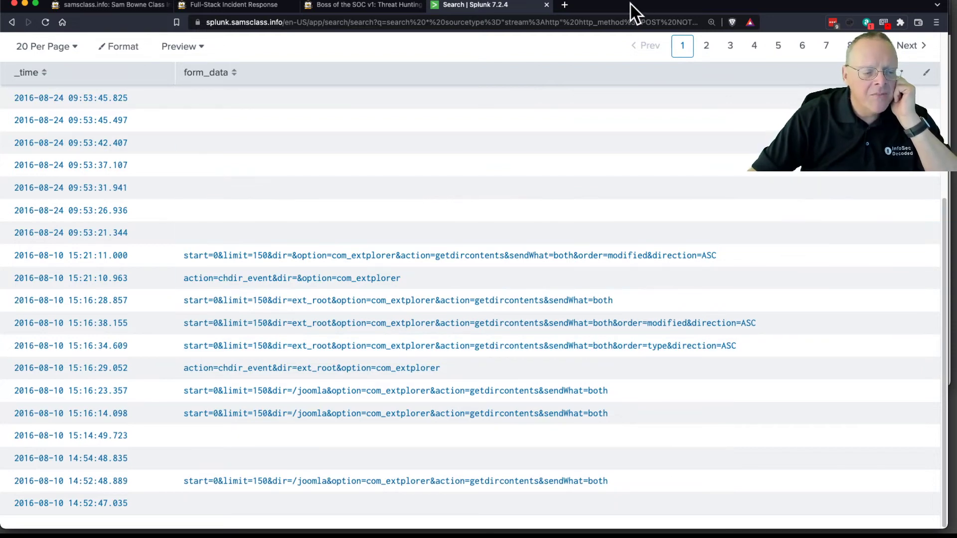
{"action": "mouse_move", "coordinate": [634, 4]}
{"action": "left_mouse_down"}
{"action": "mouse_move", "coordinate": [641, 101]}
{"action": "mouse_move", "coordinate": [636, 17]}
{"action": "left_mouse_up"}
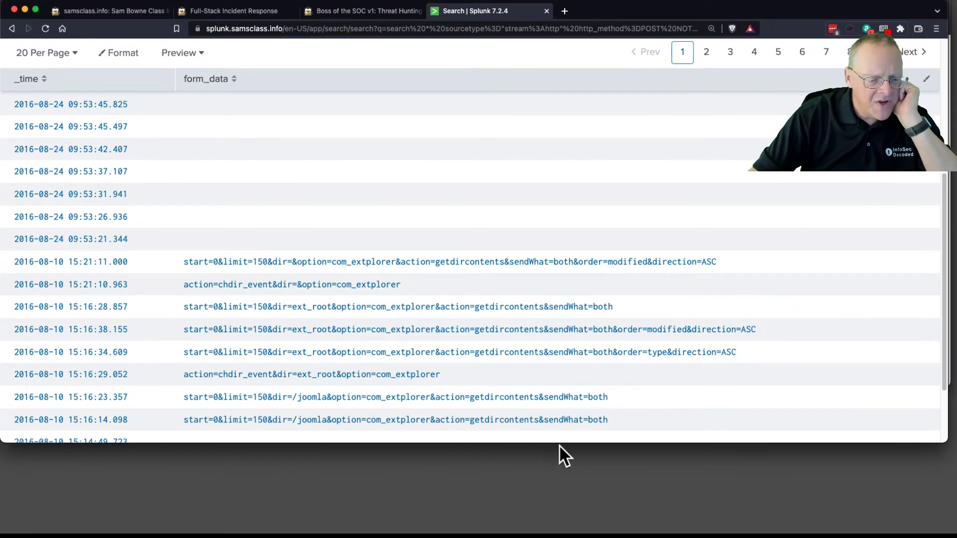
{"action": "left_click_drag", "start_coordinate": [560, 444], "coordinate": [551, 521]}
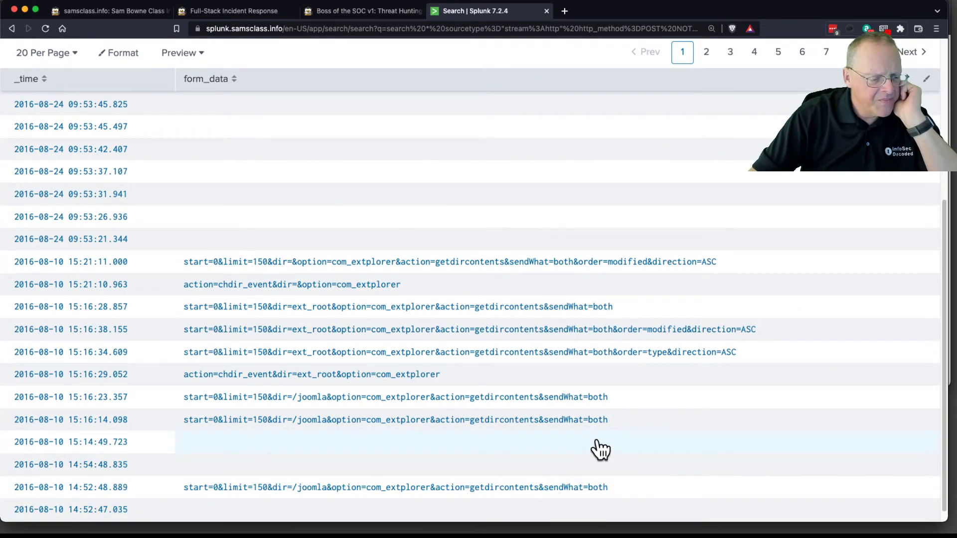
{"action": "scroll", "coordinate": [698, 436], "scroll_direction": "down", "scroll_amount": 1}
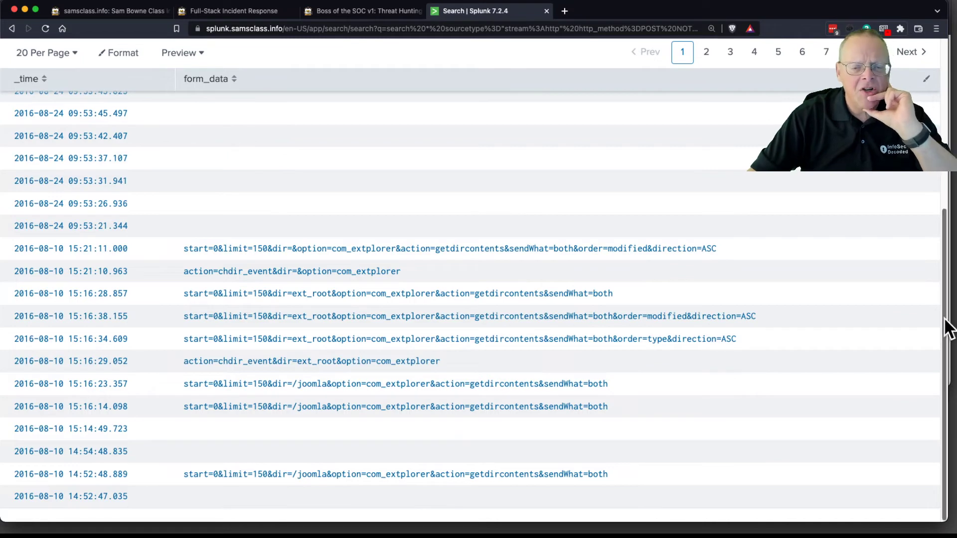
{"action": "left_click_drag", "start_coordinate": [946, 311], "coordinate": [944, 238]}
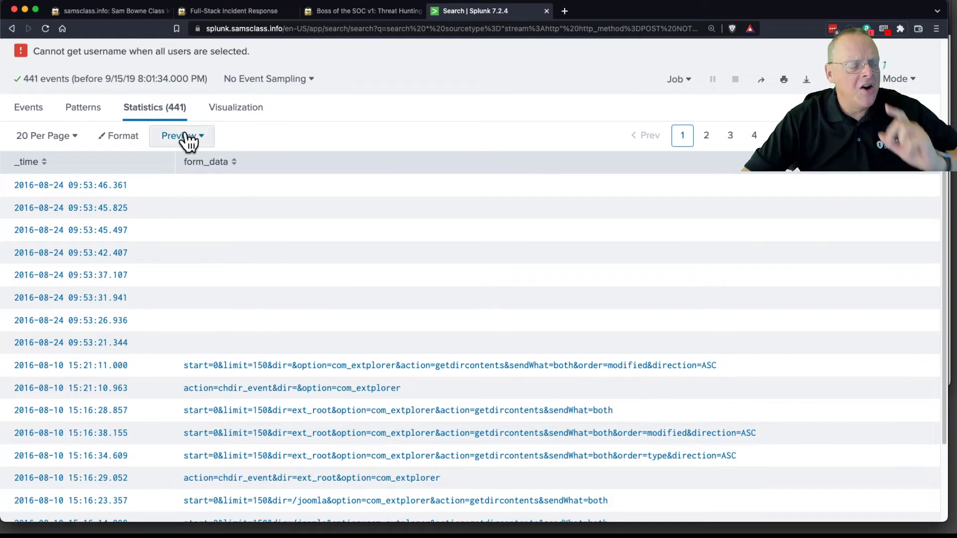
{"action": "left_click", "coordinate": [80, 139]}
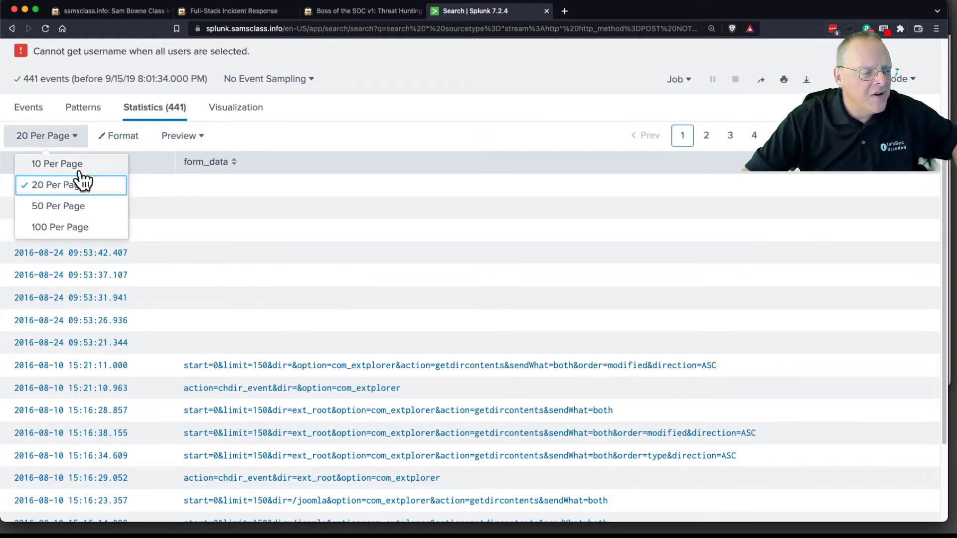
{"action": "left_click", "coordinate": [81, 206]}
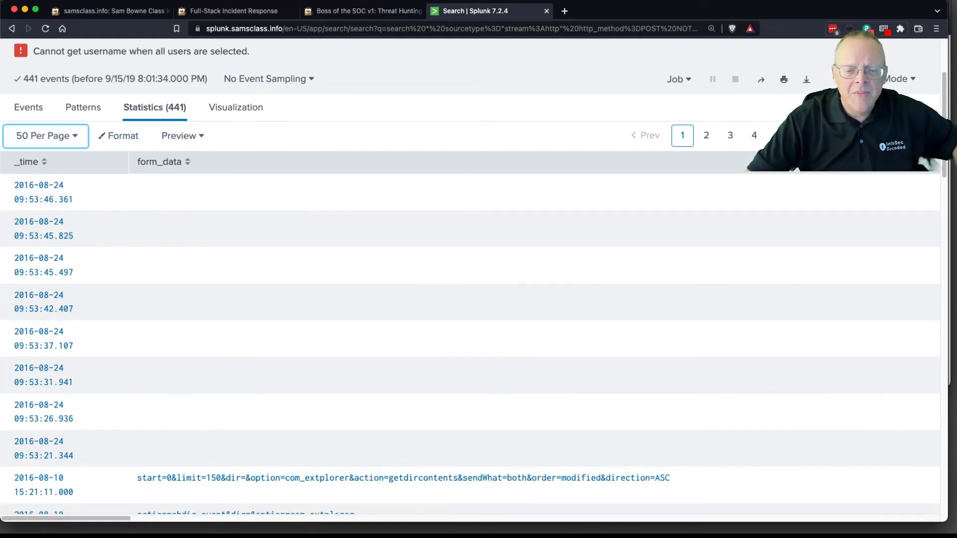
Examine the form_data rows for repeated admin login attempts, checking the username and passwd parameters.
{"action": "scroll", "coordinate": [930, 229], "scroll_direction": "down", "scroll_amount": 10}
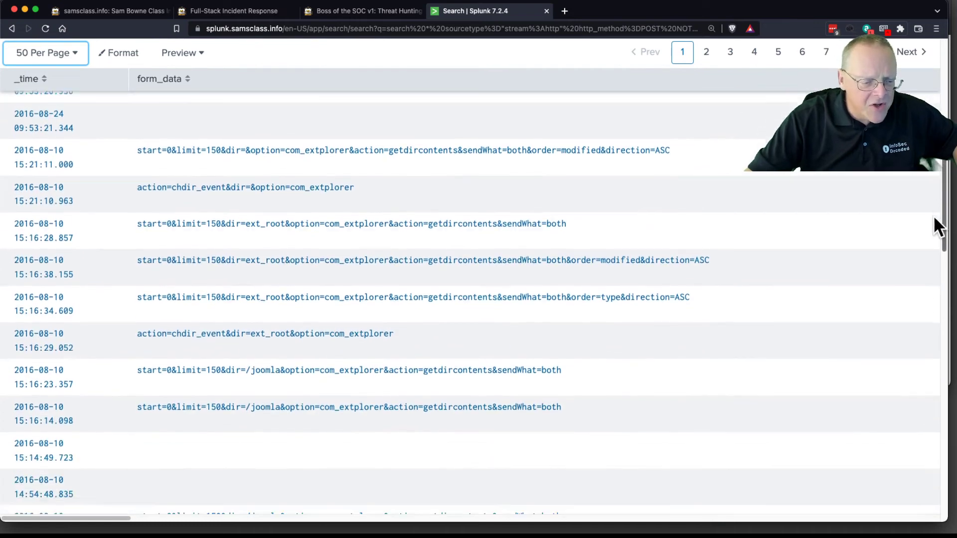
{"action": "scroll", "coordinate": [927, 259], "scroll_direction": "down", "scroll_amount": 10}
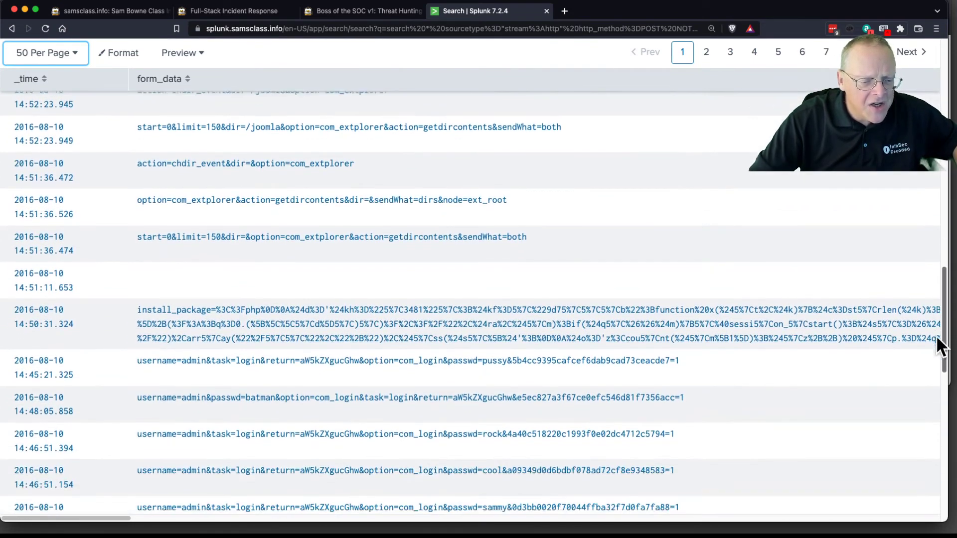
{"action": "scroll", "coordinate": [941, 374], "scroll_direction": "down", "scroll_amount": 2}
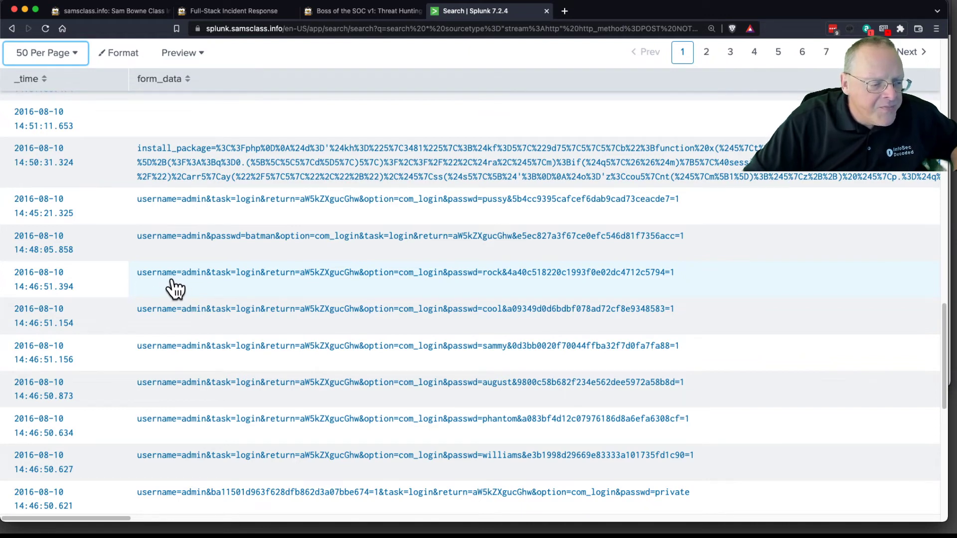
{"action": "left_click_drag", "start_coordinate": [142, 287], "coordinate": [210, 287]}
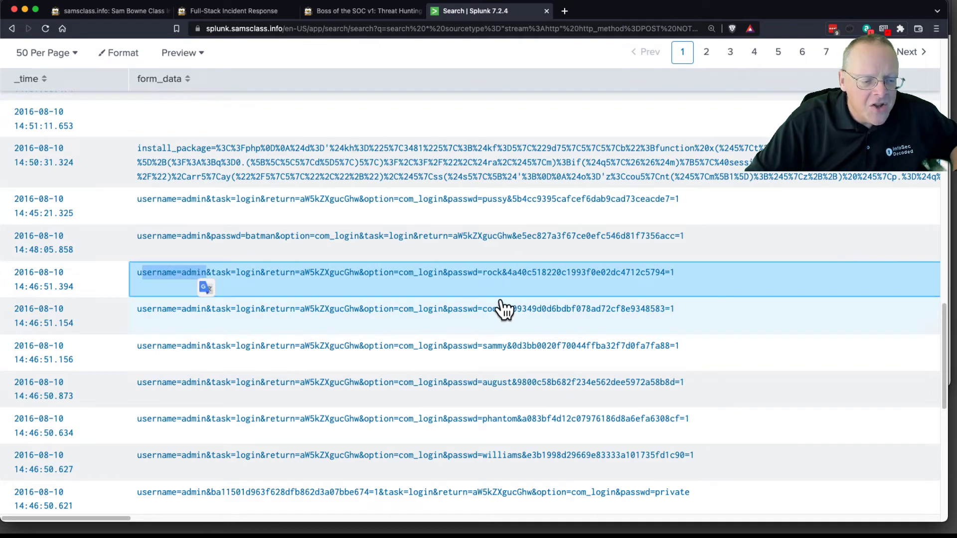
{"action": "left_click_drag", "start_coordinate": [451, 285], "coordinate": [489, 287]}
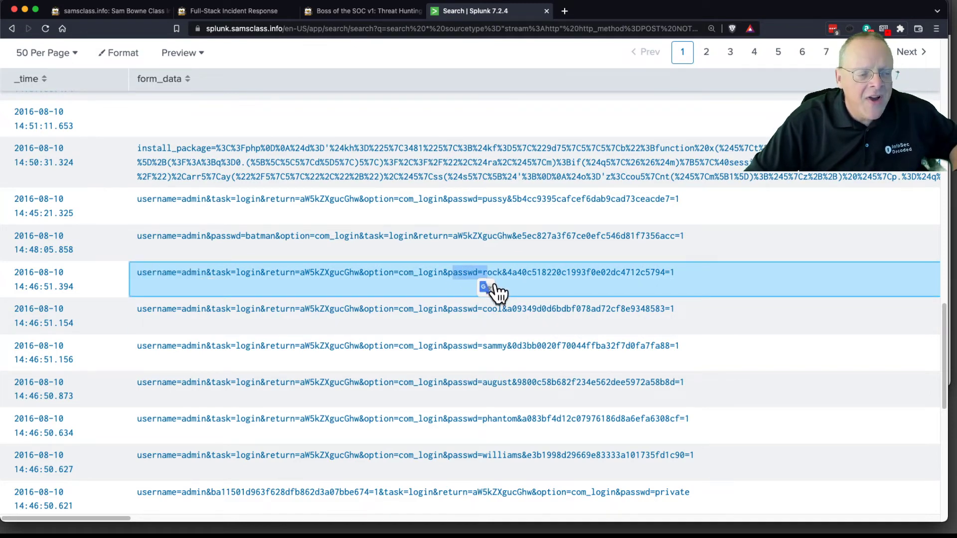
{"action": "scroll", "coordinate": [495, 288], "scroll_direction": "up", "scroll_amount": 15}
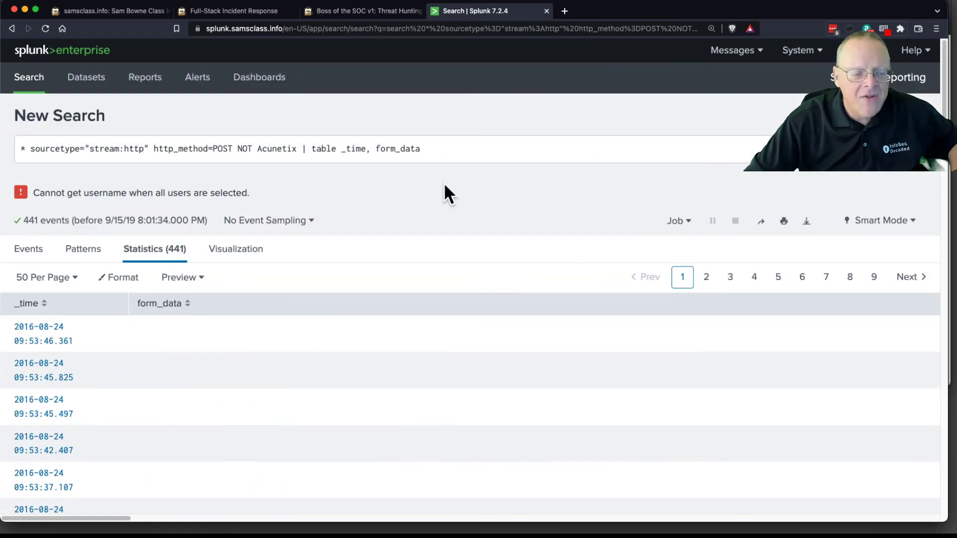
Add the search terms "username=admin" and "passwd=" before the table clause of the Splunk query and run it.
{"action": "left_click", "coordinate": [299, 149]}
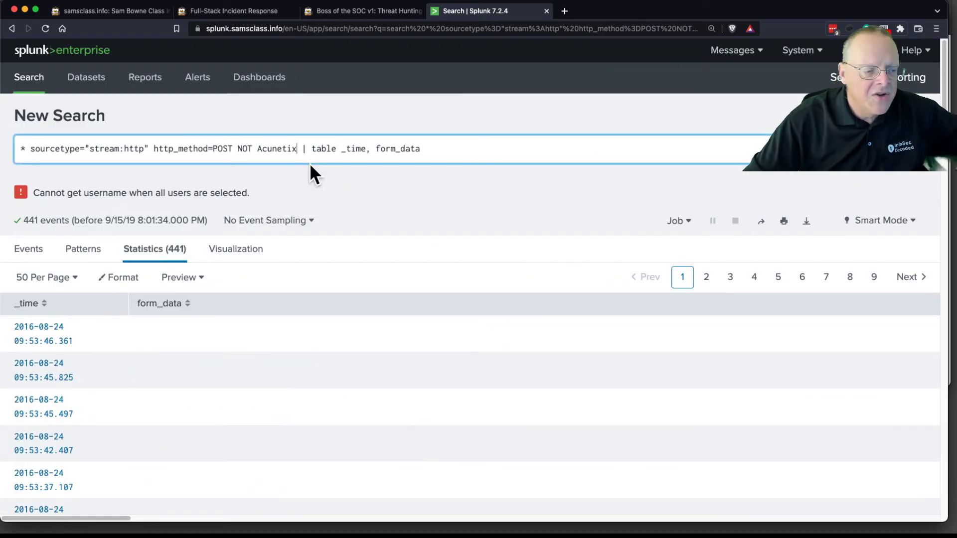
{"action": "type", "text": "\" "}
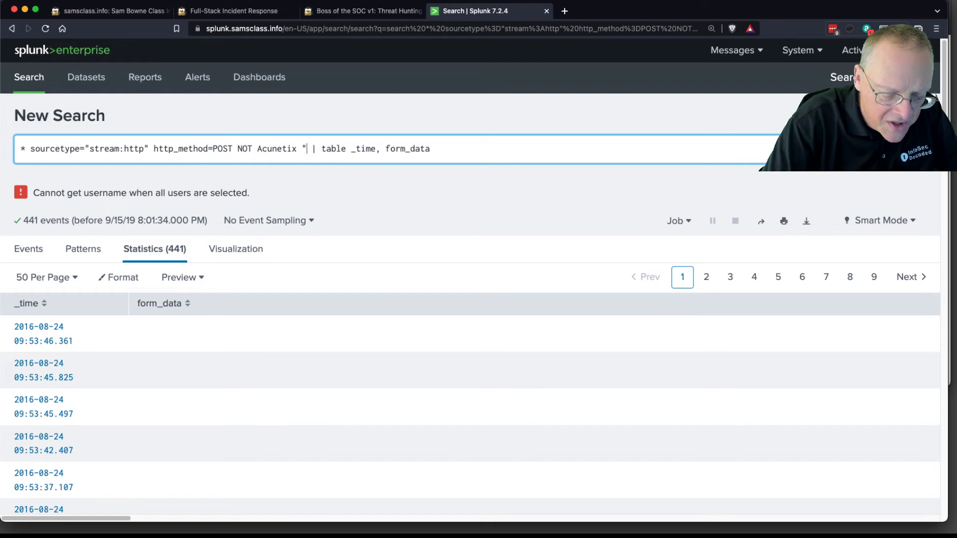
{"action": "type", "text": "username"}
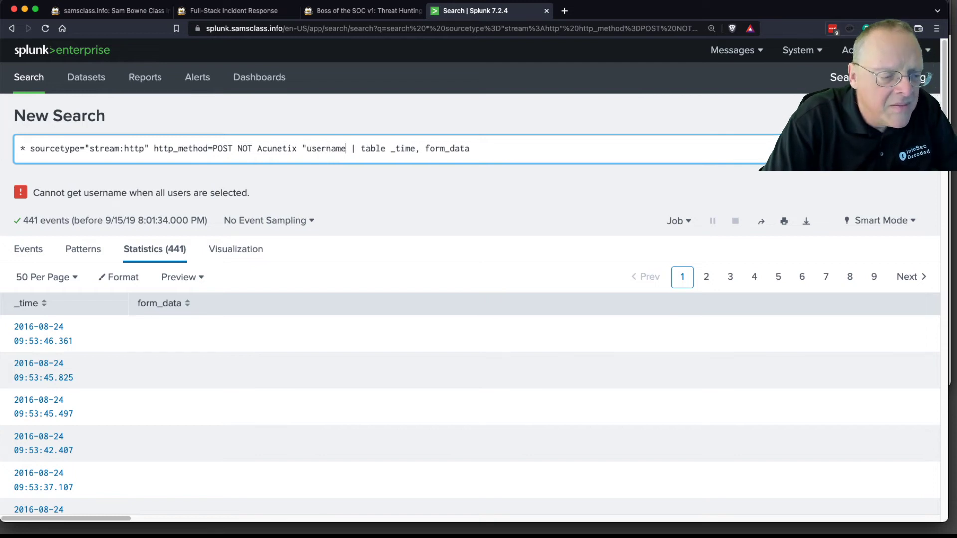
{"action": "type", "text": "=admin"}
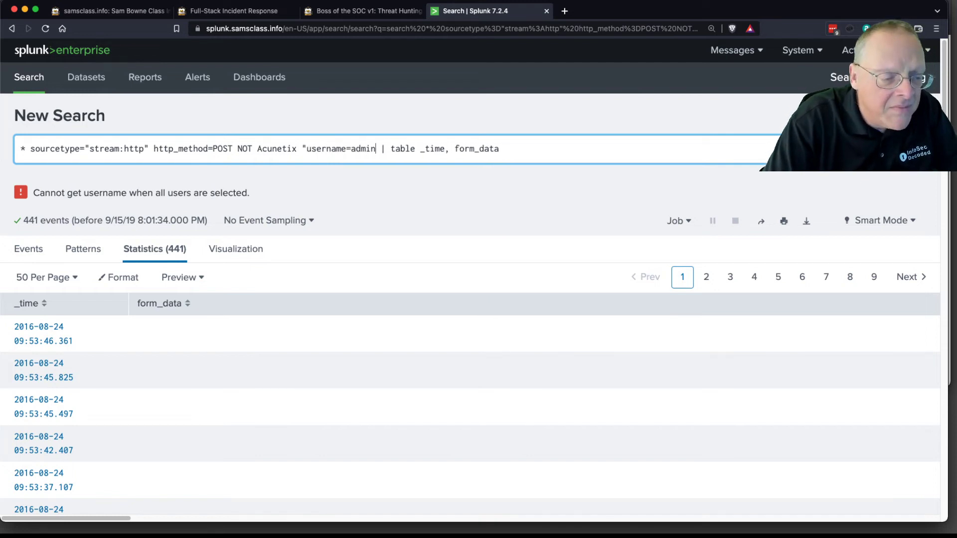
{"action": "type", "text": "\" \"pa"}
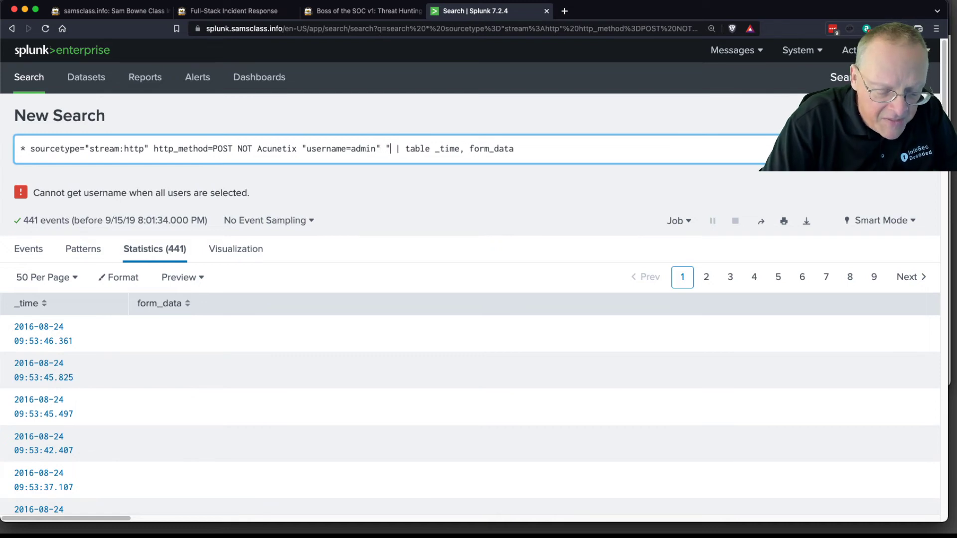
{"action": "type", "text": "sswd="}
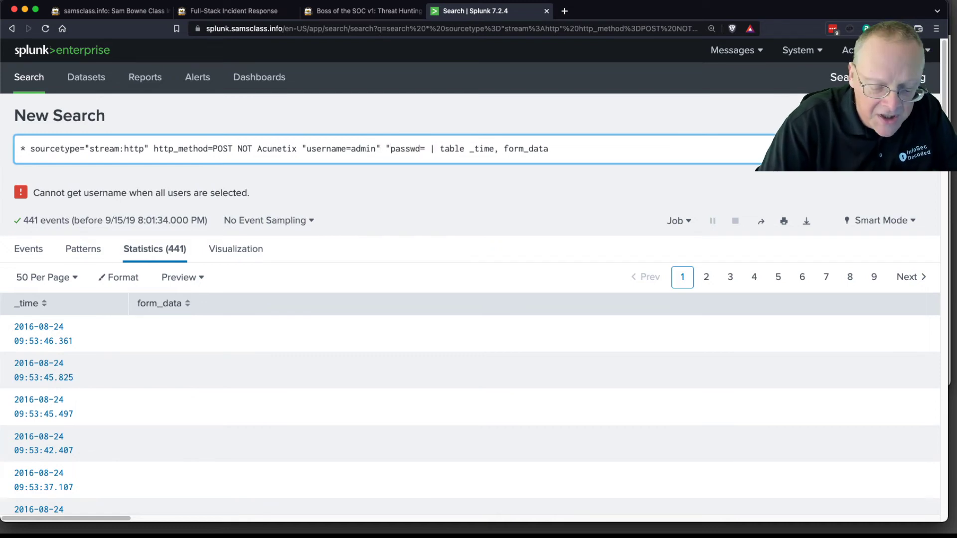
{"action": "type", "text": "\""}
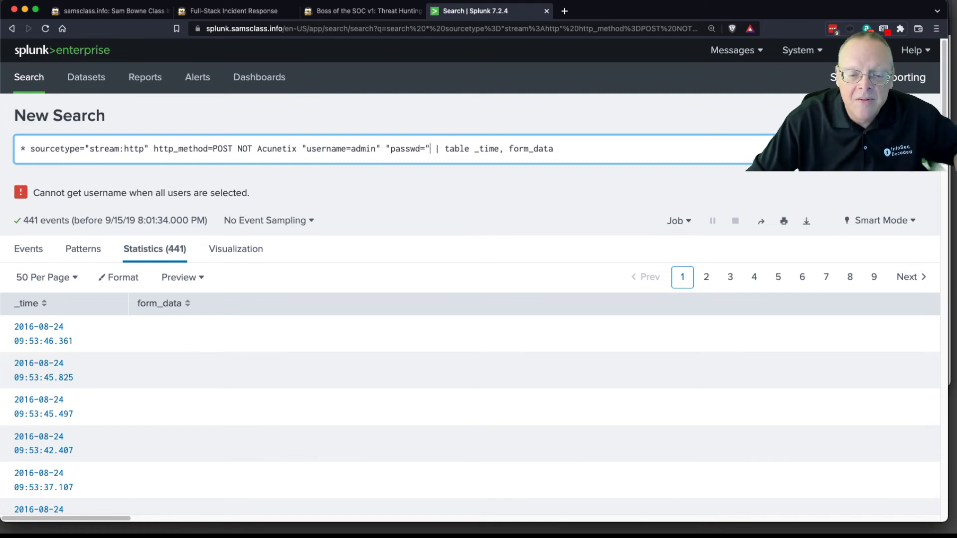
{"action": "key", "text": "Return"}
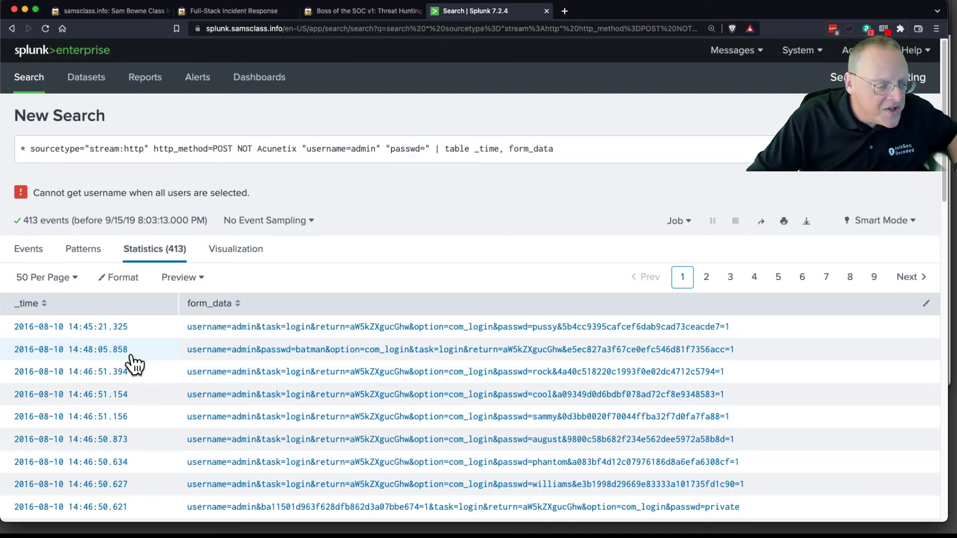
Sort the login attempts by _time ascending and examine the latest ones on results page 9.
{"action": "left_click", "coordinate": [45, 303]}
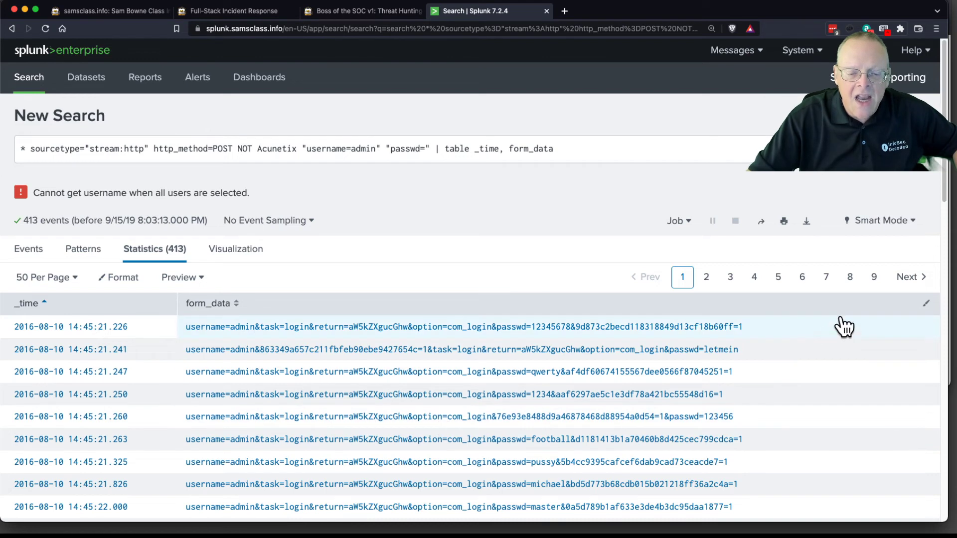
{"action": "left_click", "coordinate": [874, 277]}
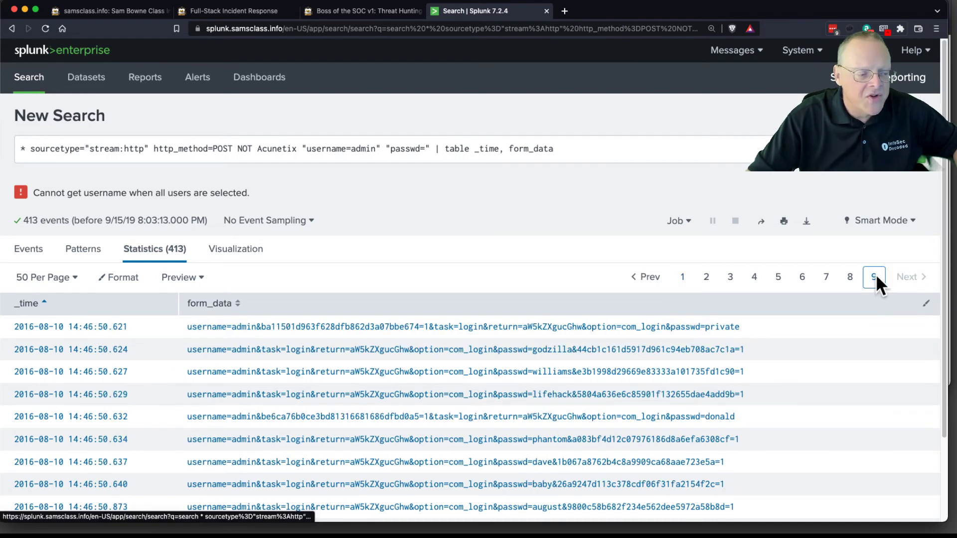
{"action": "scroll", "coordinate": [944, 212], "scroll_direction": "down", "scroll_amount": 3}
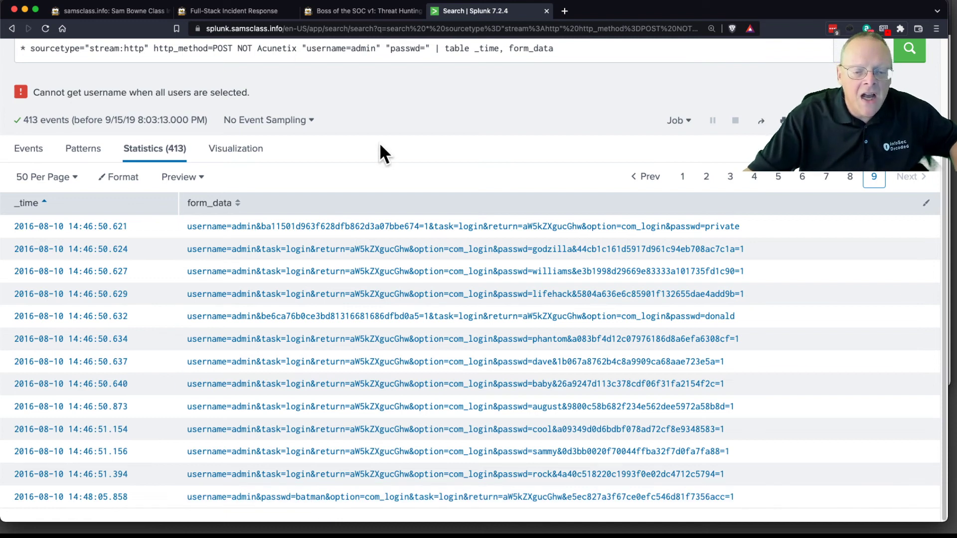
{"action": "scroll", "coordinate": [379, 145], "scroll_direction": "up", "scroll_amount": 3}
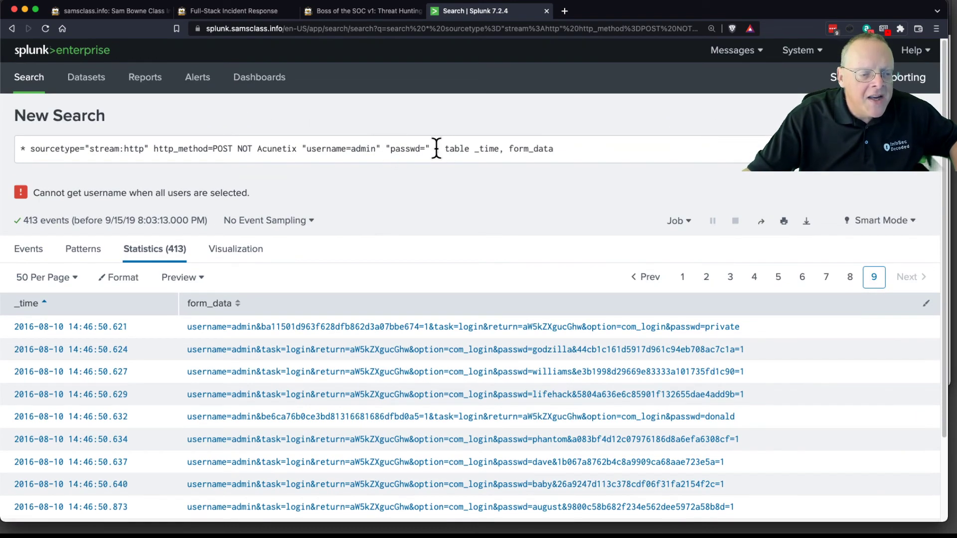
Remove the table clause from the query and rerun the search to list the full events.
{"action": "left_click_drag", "start_coordinate": [433, 148], "coordinate": [560, 144]}
{"action": "key", "text": "BackSpace"}
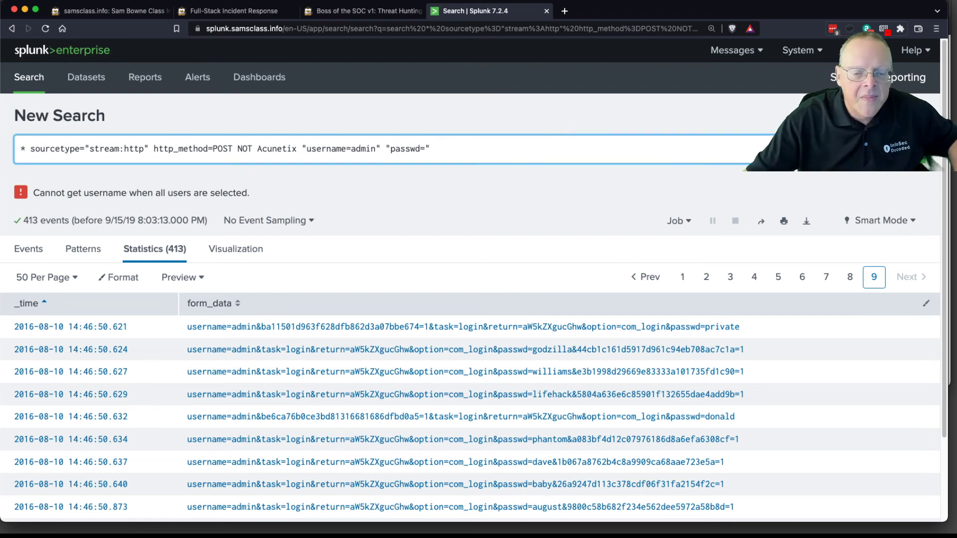
{"action": "key", "text": "Return"}
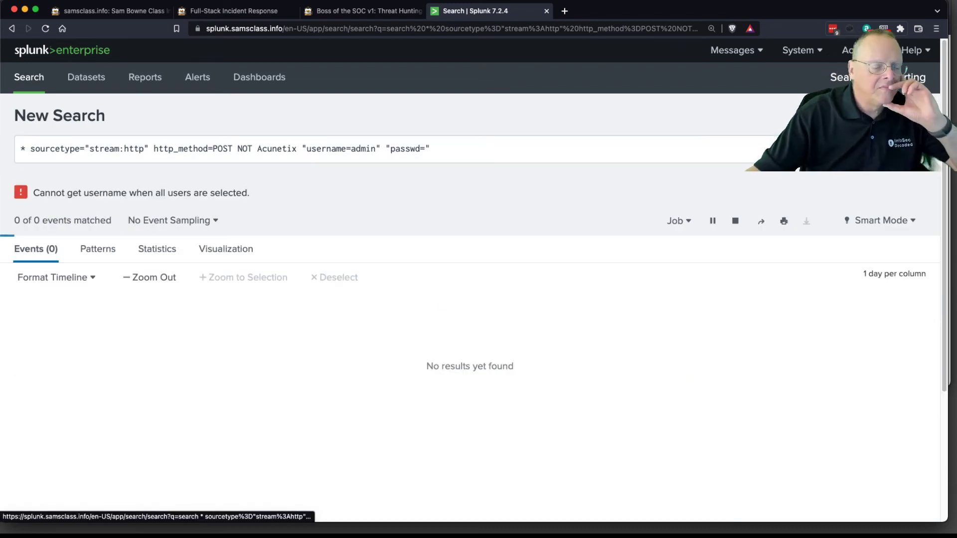
Find http_user_agent among the interesting fields and examine its values for the login events.
{"action": "scroll", "coordinate": [97, 311], "scroll_direction": "down", "scroll_amount": 10}
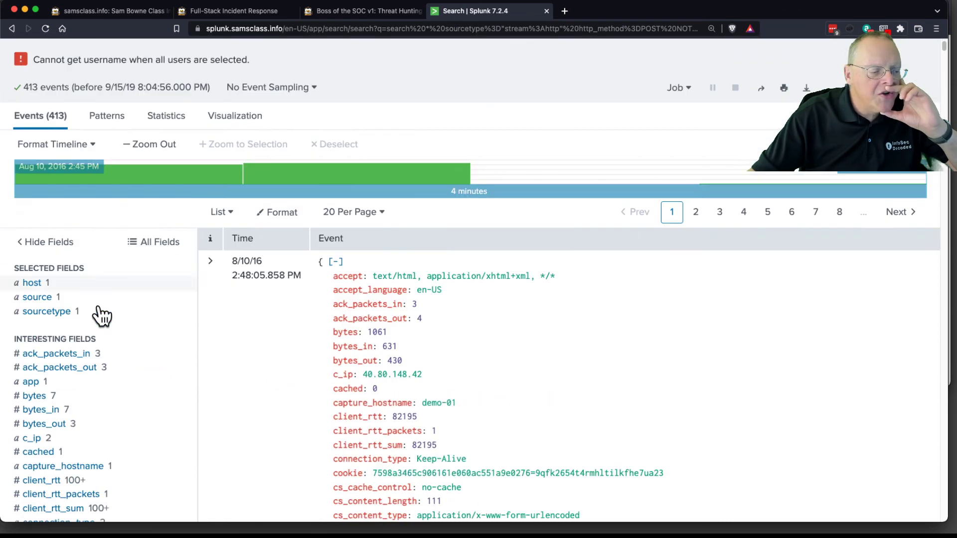
{"action": "scroll", "coordinate": [102, 314], "scroll_direction": "down", "scroll_amount": 7}
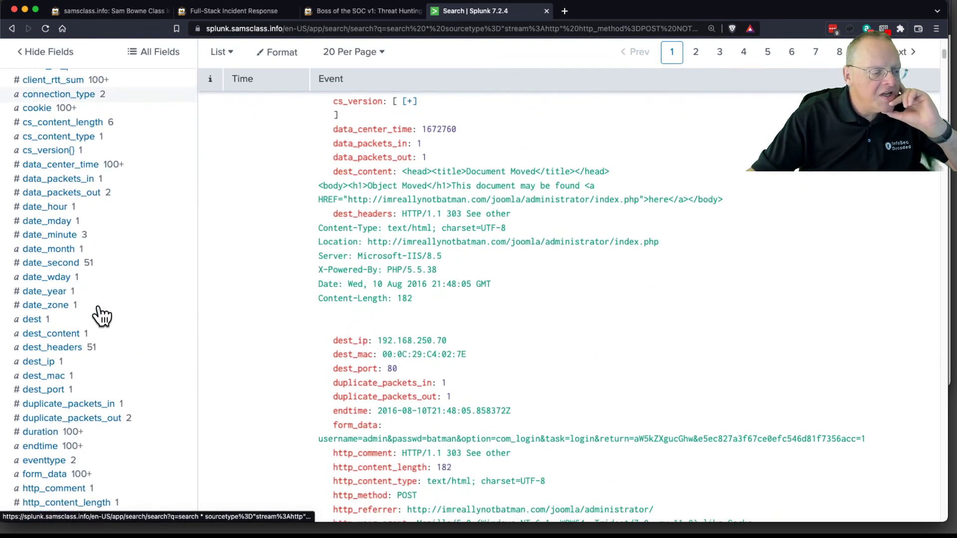
{"action": "scroll", "coordinate": [102, 314], "scroll_direction": "down", "scroll_amount": 2}
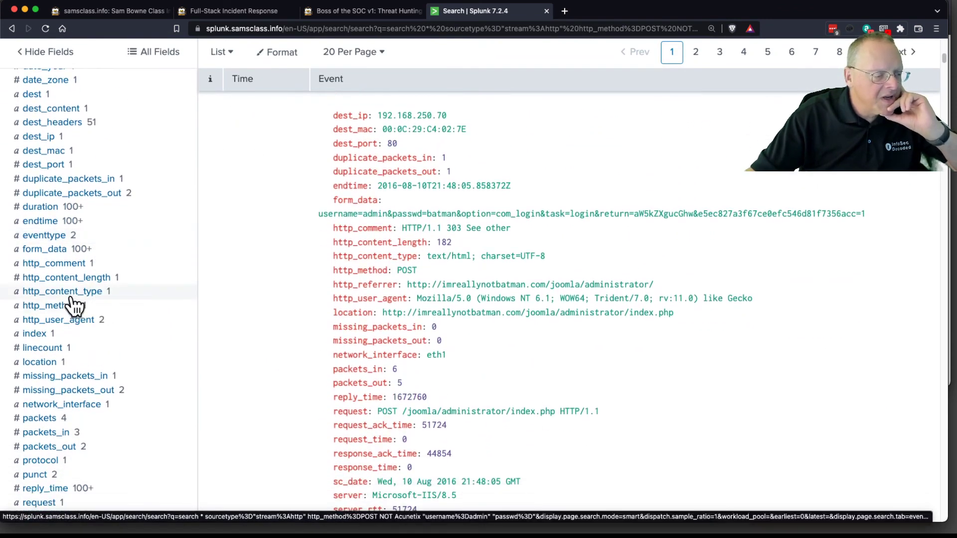
{"action": "left_click", "coordinate": [76, 323]}
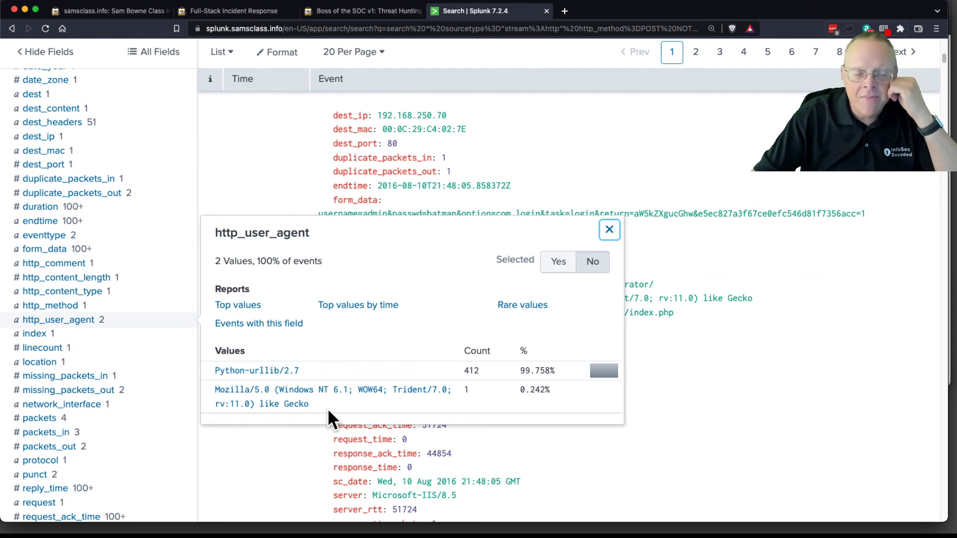
Switch to the BOTSv1 challenge page and read the tasks and hints from 2.3 Brute Force Attack through 3.5 Number of Passwords.
{"action": "left_click", "coordinate": [384, 15]}
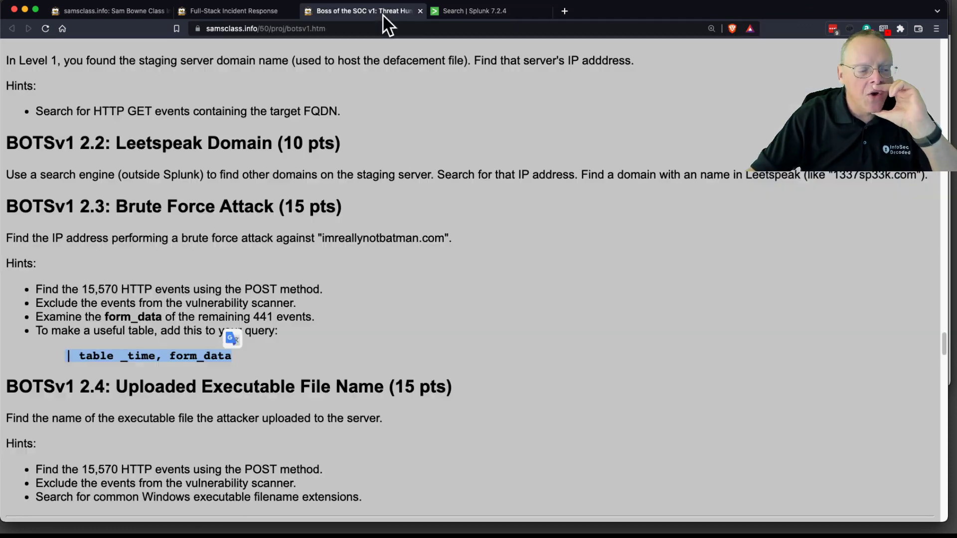
{"action": "scroll", "coordinate": [566, 290], "scroll_direction": "down", "scroll_amount": 10}
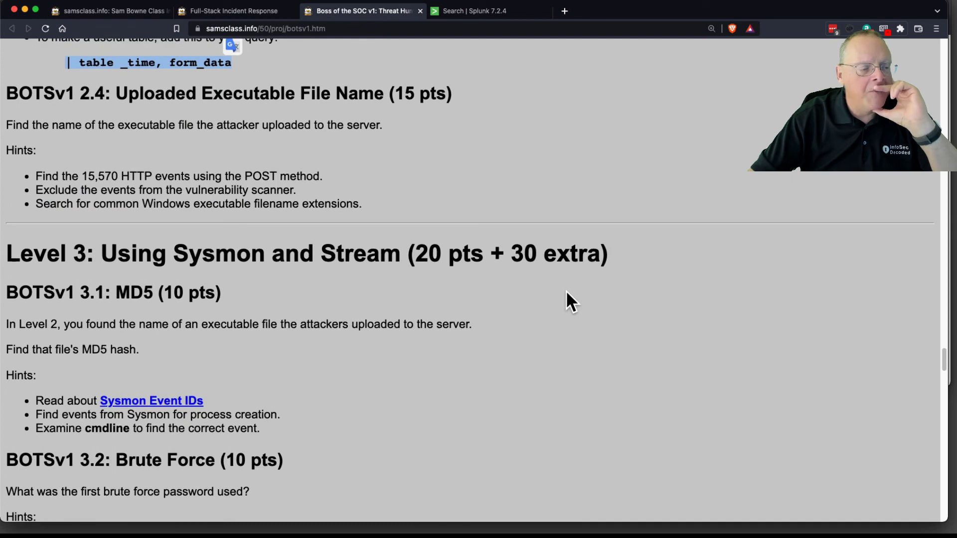
{"action": "scroll", "coordinate": [567, 291], "scroll_direction": "up", "scroll_amount": 8}
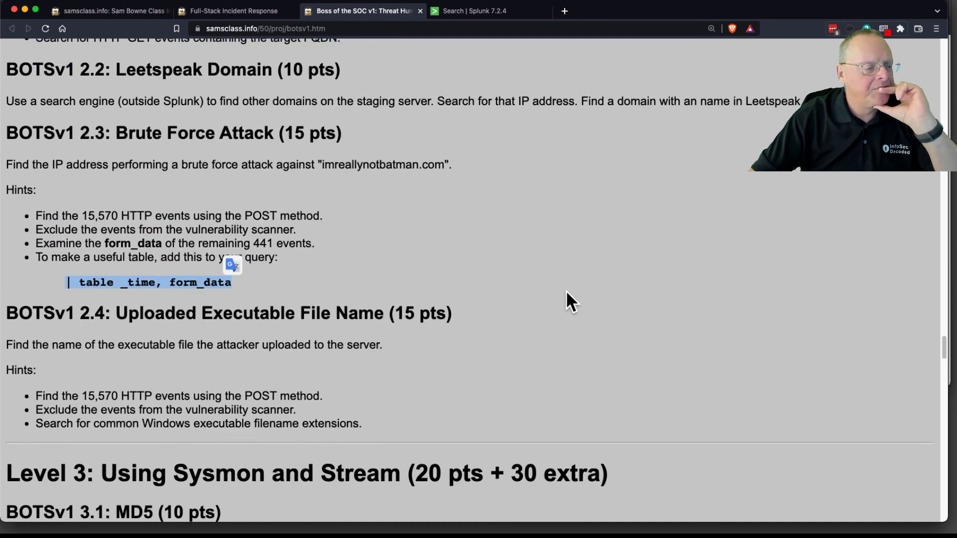
{"action": "scroll", "coordinate": [566, 291], "scroll_direction": "up", "scroll_amount": 2}
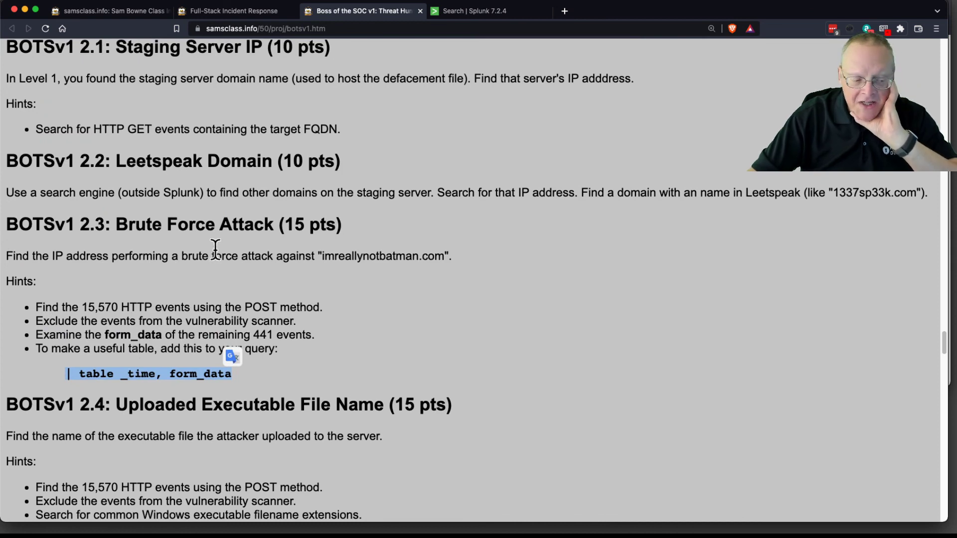
{"action": "scroll", "coordinate": [445, 330], "scroll_direction": "down", "scroll_amount": 10}
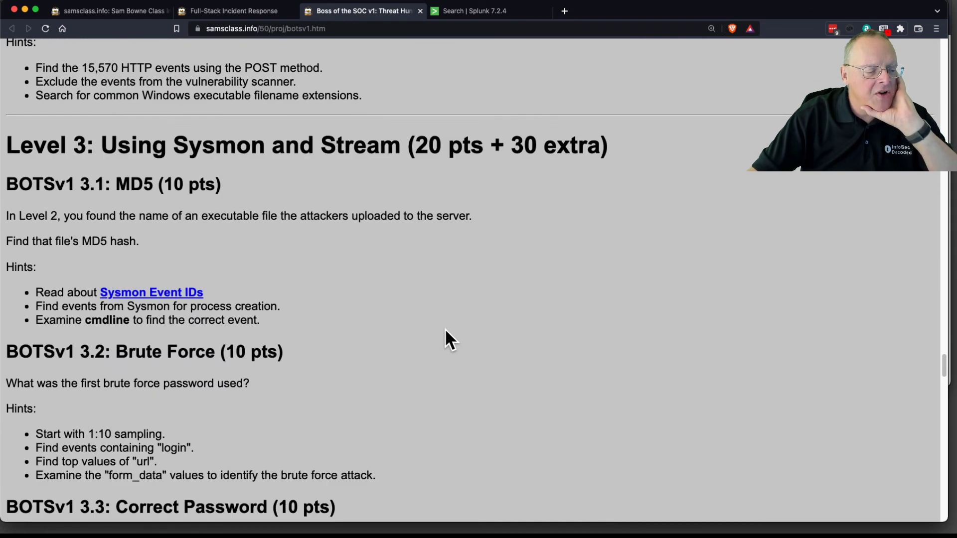
{"action": "scroll", "coordinate": [445, 328], "scroll_direction": "down", "scroll_amount": 3}
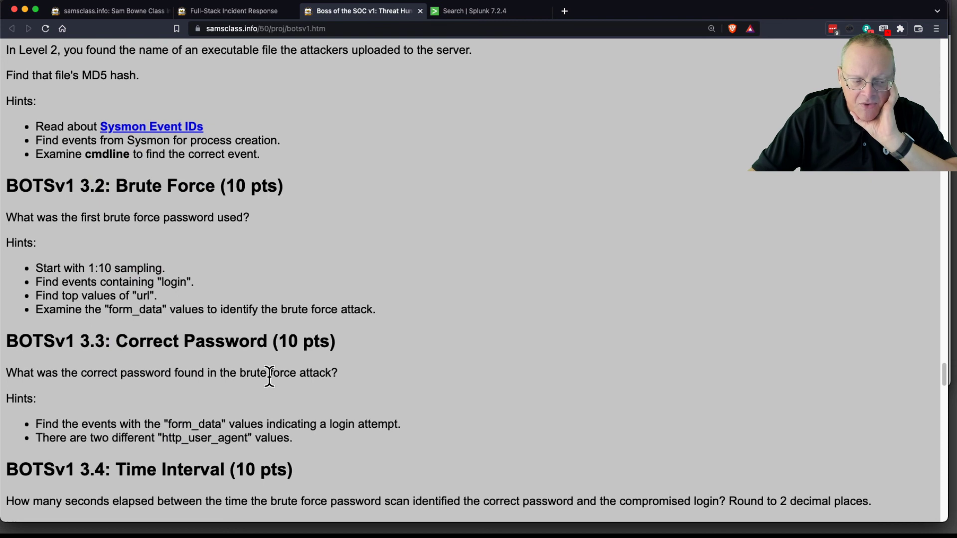
{"action": "scroll", "coordinate": [269, 376], "scroll_direction": "down", "scroll_amount": 3}
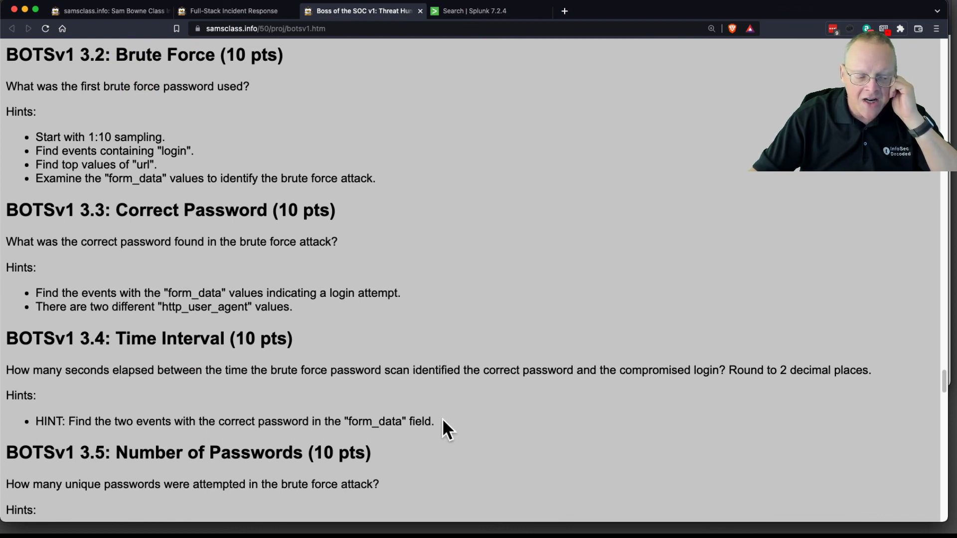
{"action": "scroll", "coordinate": [441, 418], "scroll_direction": "down", "scroll_amount": 4}
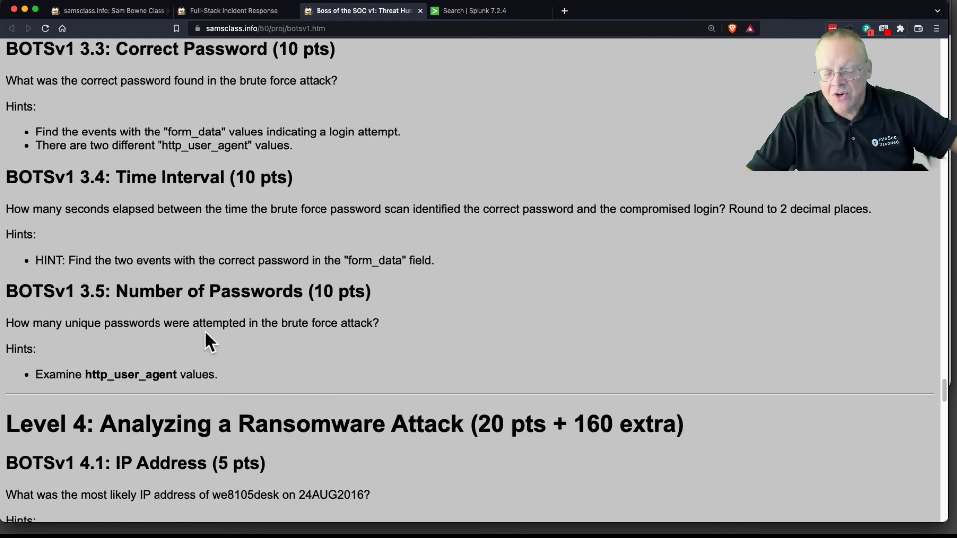